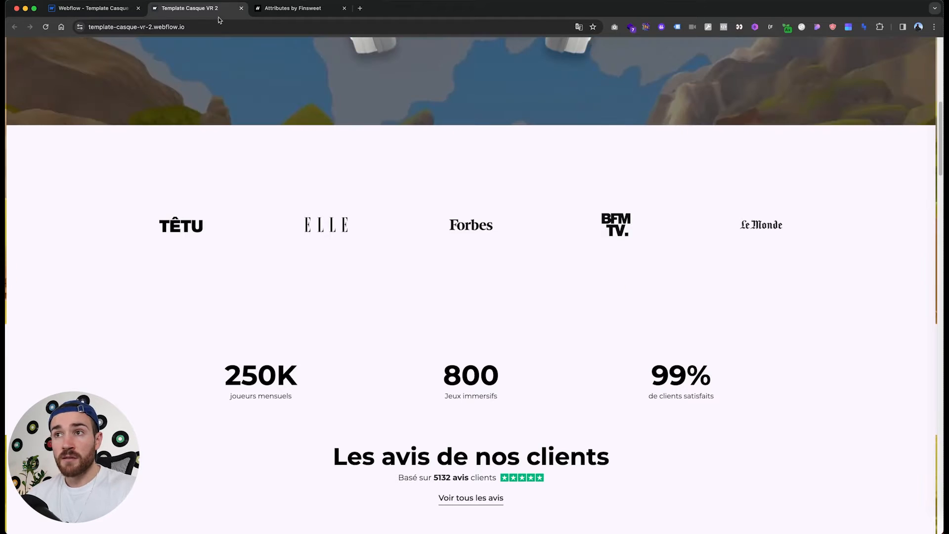
# Step: Search the Finsweet Attributes directory for "number" and open the Number Count documentation at its script section
pyautogui.click(269, 11)
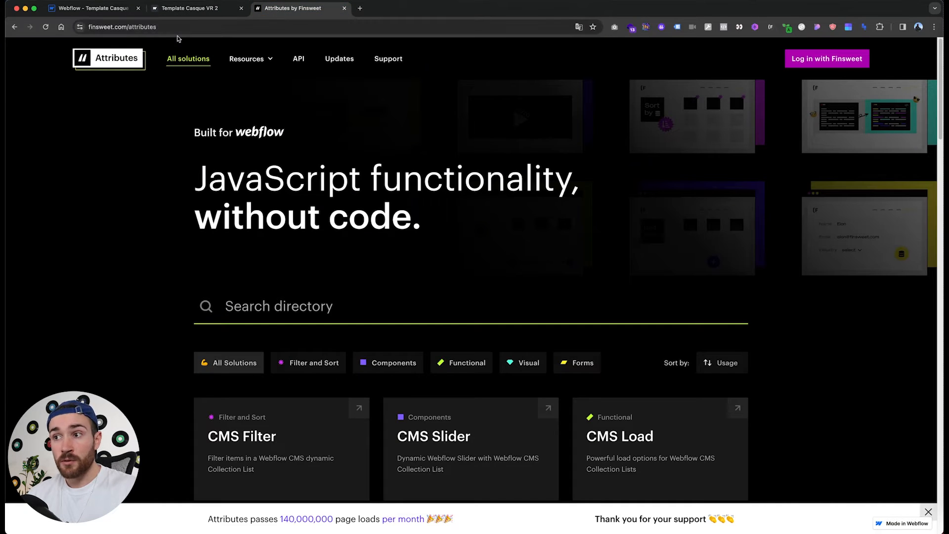
pyautogui.scroll(-3, 334, 253)
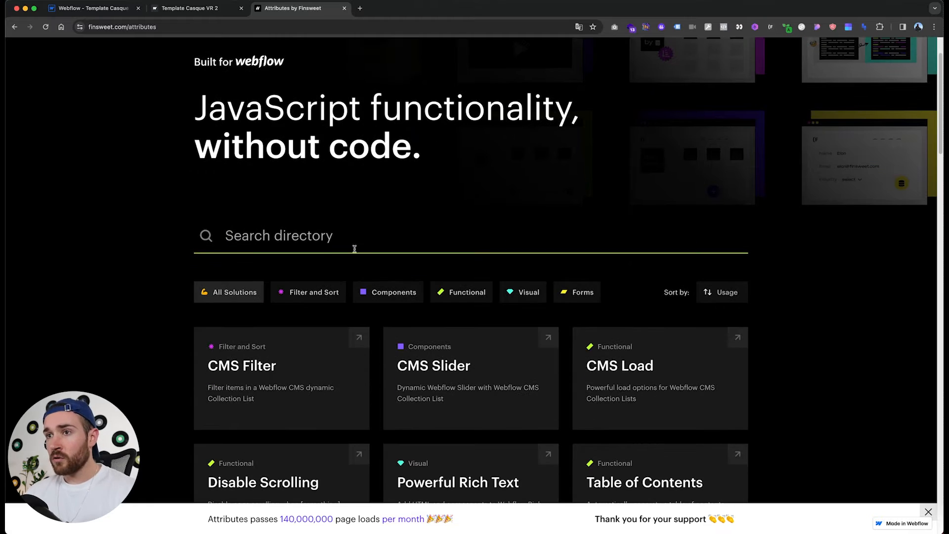
pyautogui.click(275, 231)
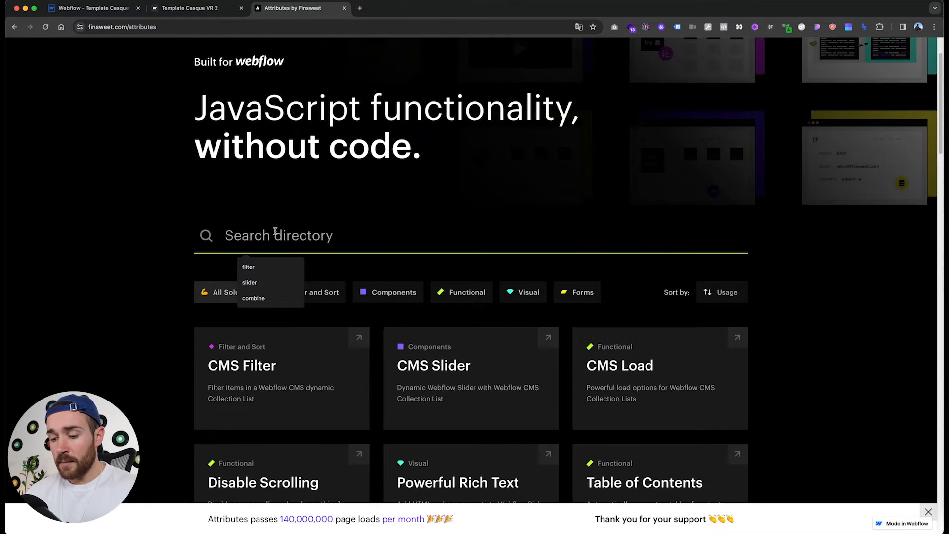
pyautogui.write('number')
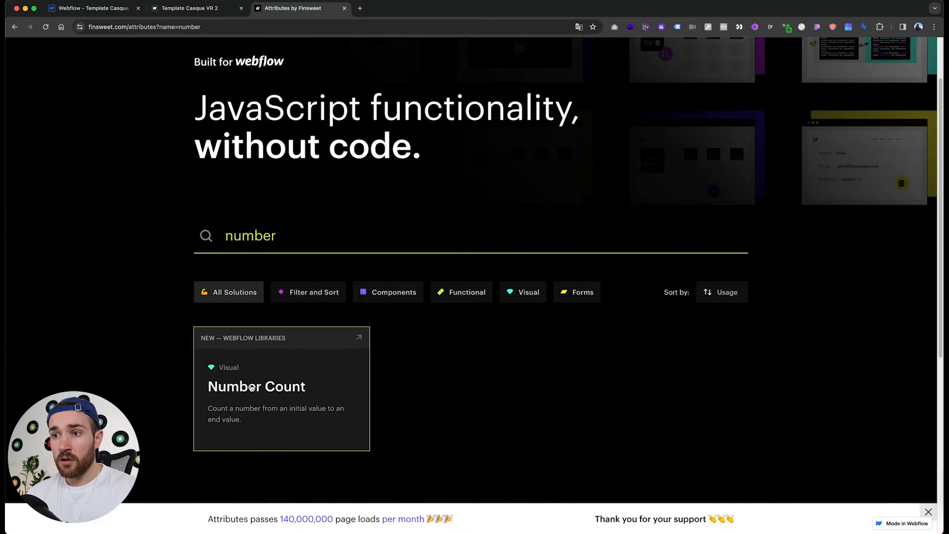
pyautogui.click(286, 393)
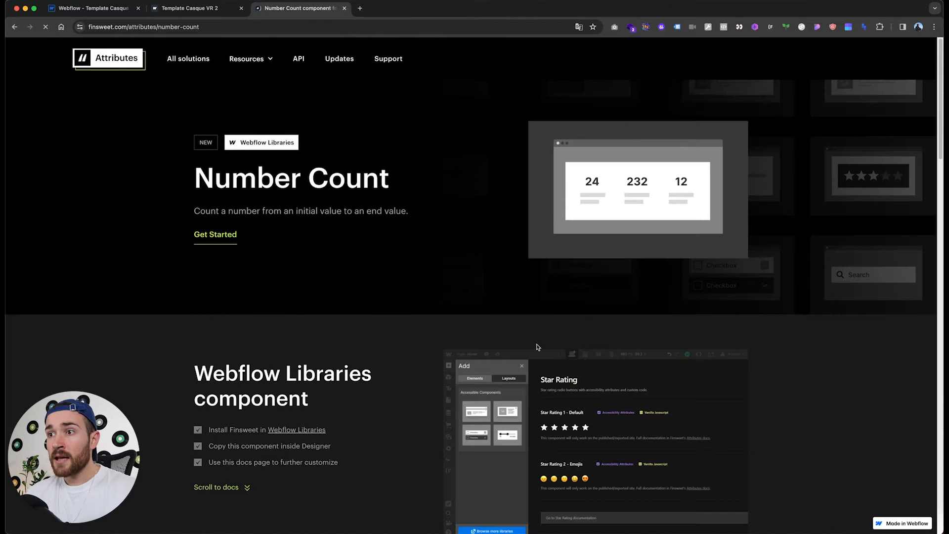
pyautogui.scroll(-3, 402, 257)
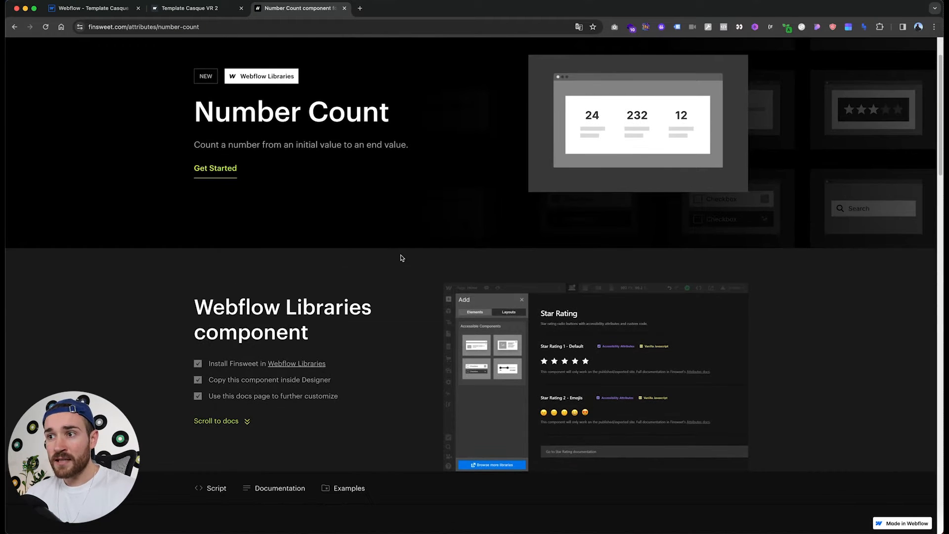
pyautogui.scroll(-10, 400, 260)
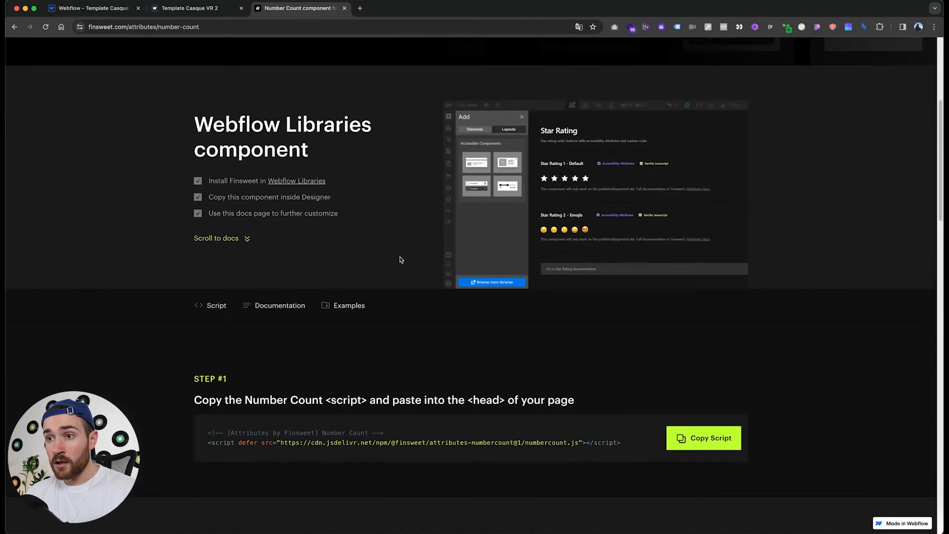
pyautogui.scroll(2, 336, 102)
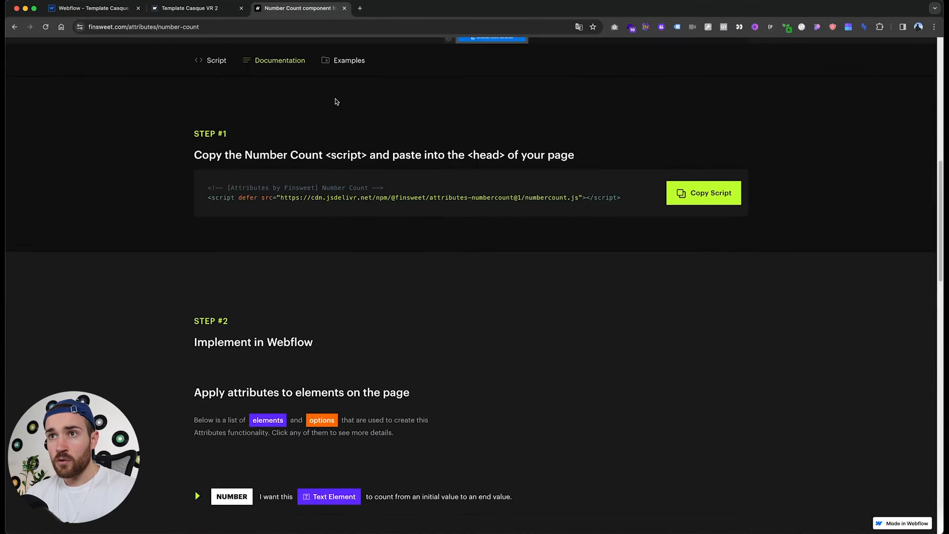
# Step: Check the statistics headings on the Webflow page, and copy the Number Count script from the Finsweet documentation
pyautogui.click(105, 9)
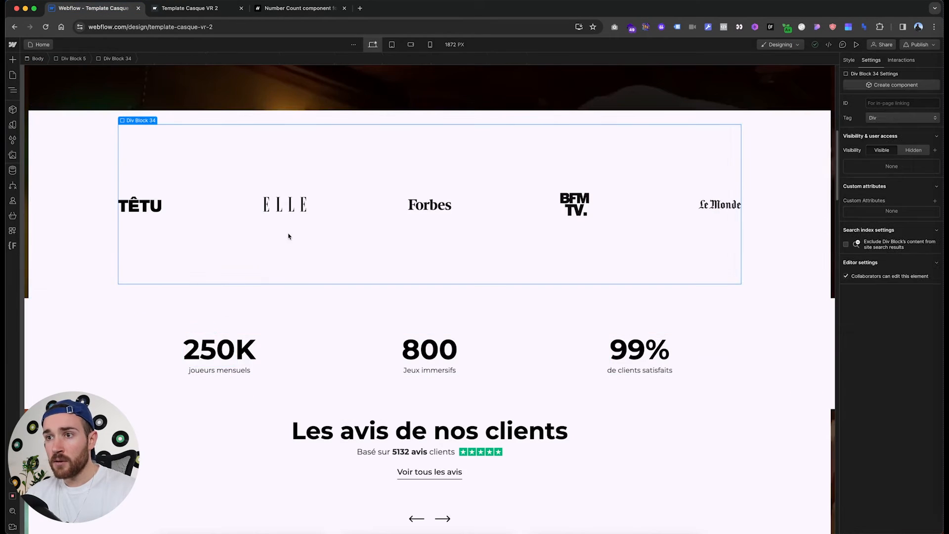
pyautogui.click(426, 365)
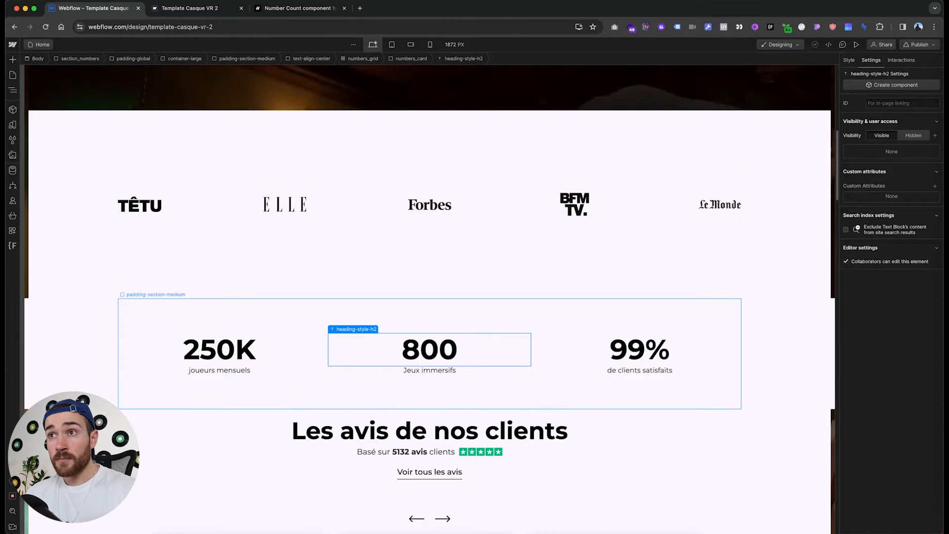
pyautogui.click(304, 8)
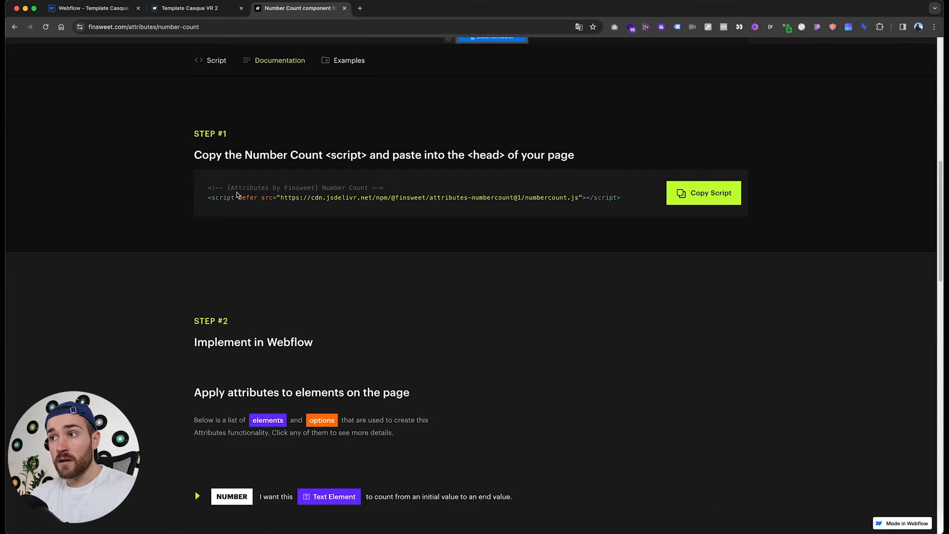
pyautogui.click(693, 193)
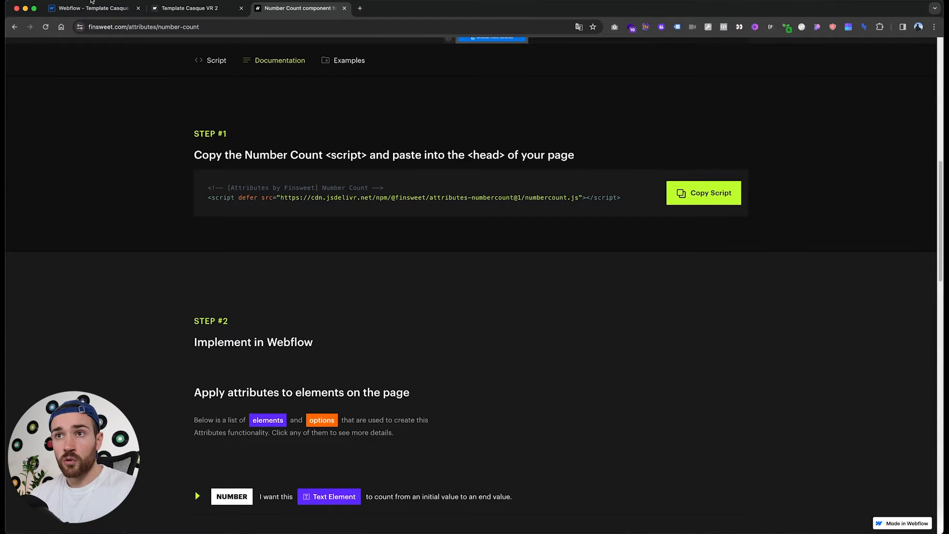
# Step: In Webflow, replace the Home page's custom code inside the <head> tag with the copied Number Count script and save the page settings
pyautogui.click(88, 8)
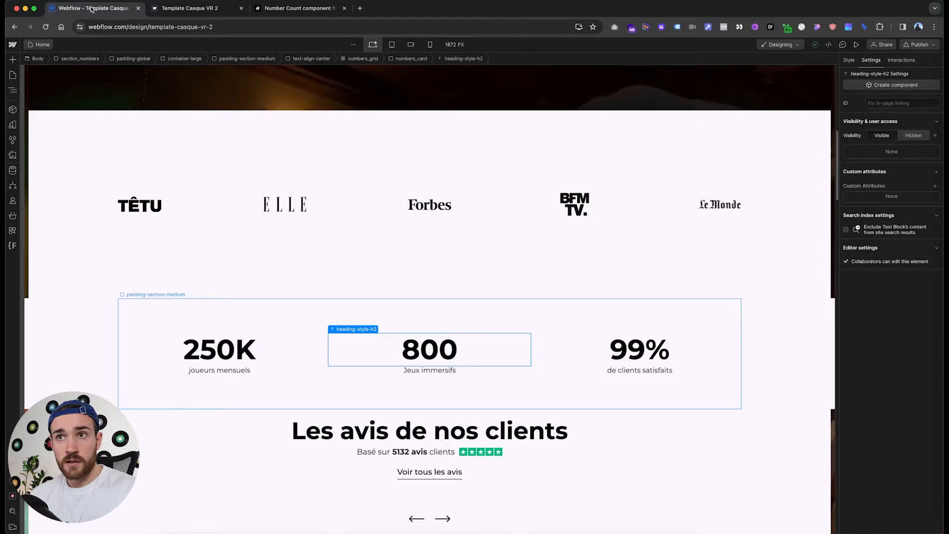
pyautogui.click(12, 76)
pyautogui.click(119, 110)
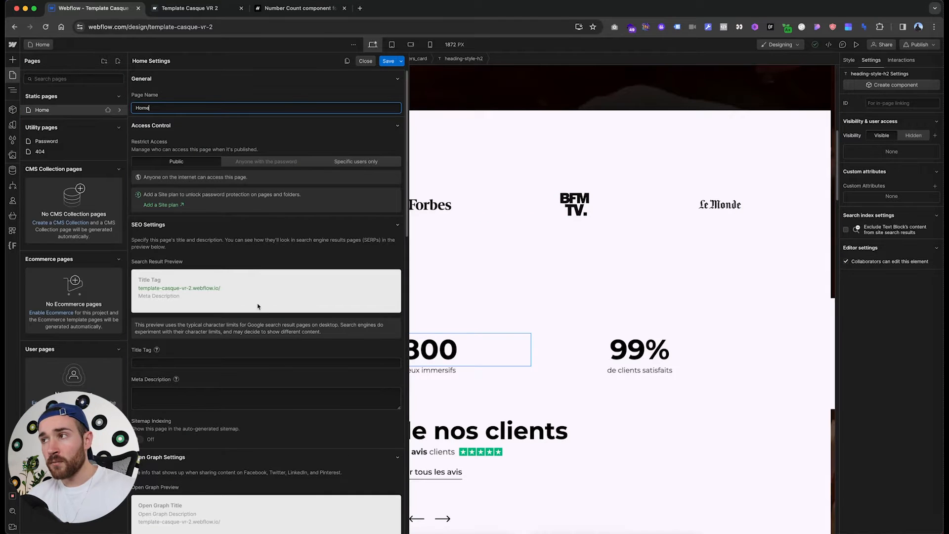
pyautogui.scroll(-15, 258, 307)
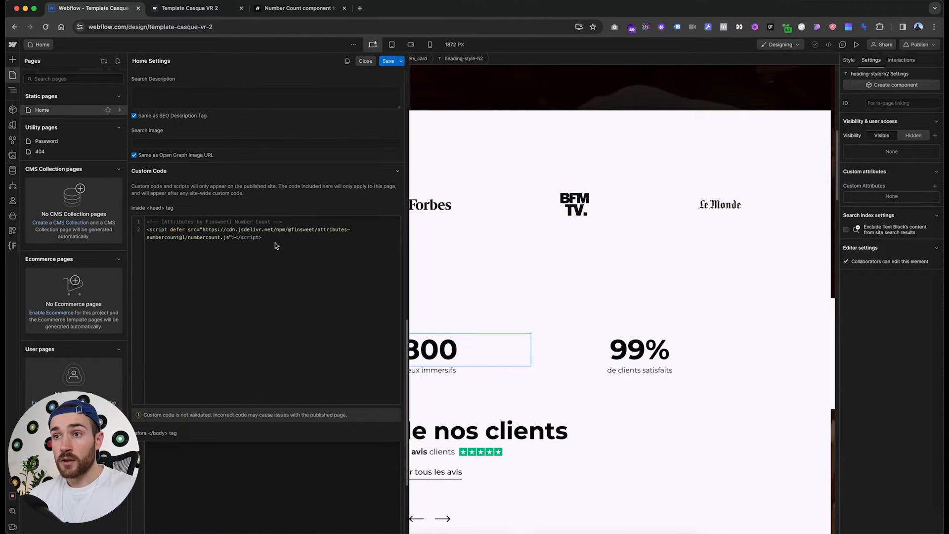
pyautogui.moveTo(270, 246); pyautogui.dragTo(149, 216)
pyautogui.press('BackSpace')
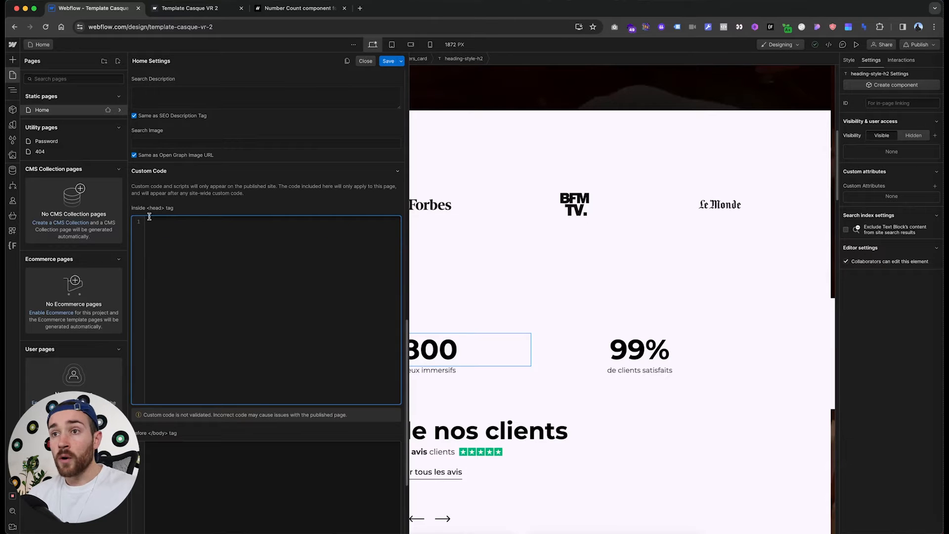
pyautogui.press('cmd+v')
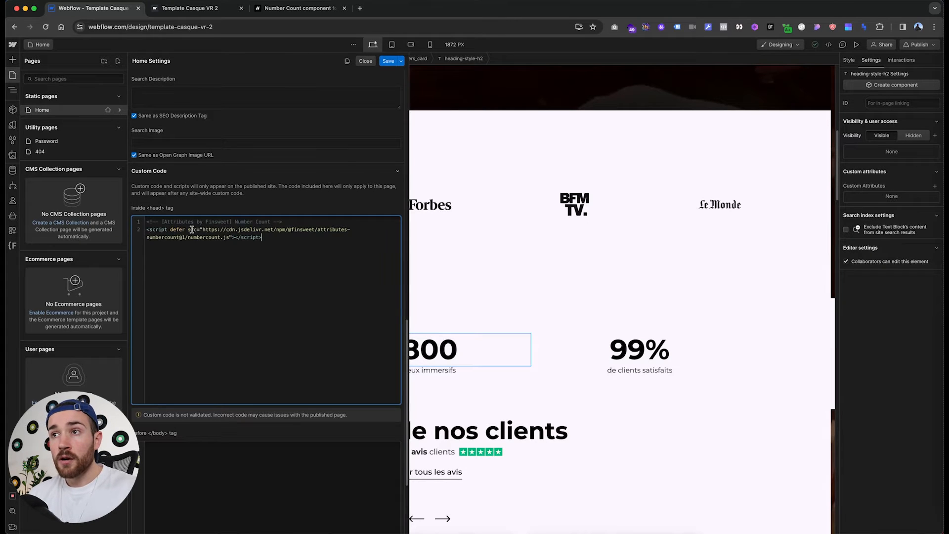
pyautogui.click(388, 61)
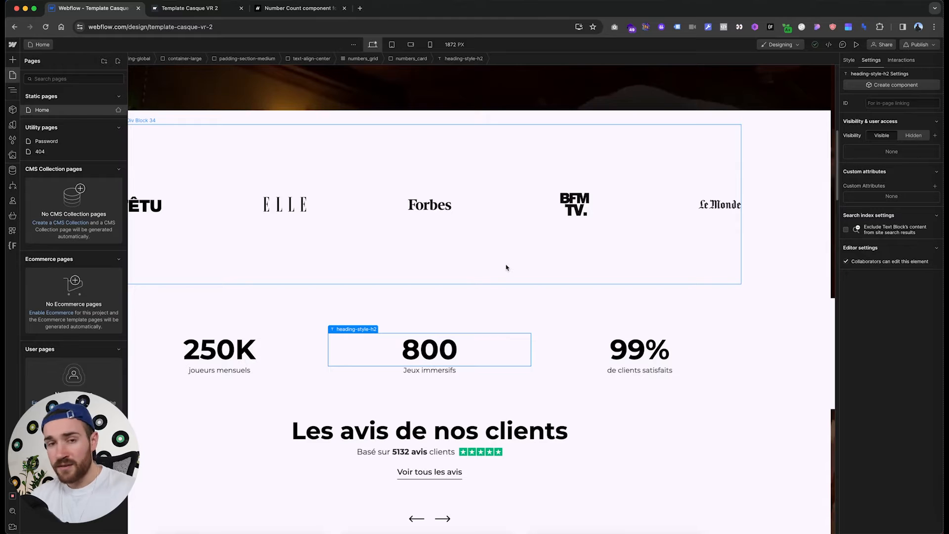
# Step: Expand the NUMBER element in the Finsweet documentation and copy the attribute name fs-numbercount-element
pyautogui.click(309, 13)
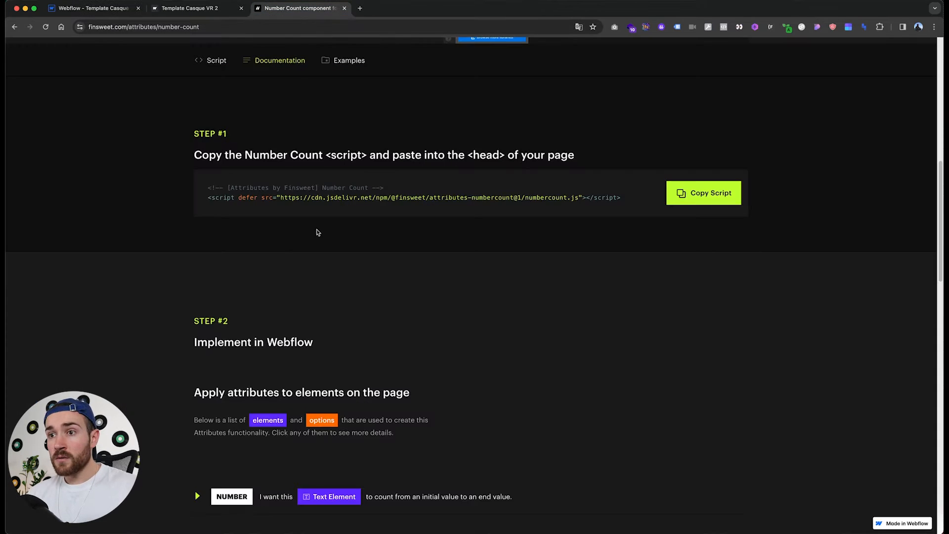
pyautogui.scroll(-5, 317, 232)
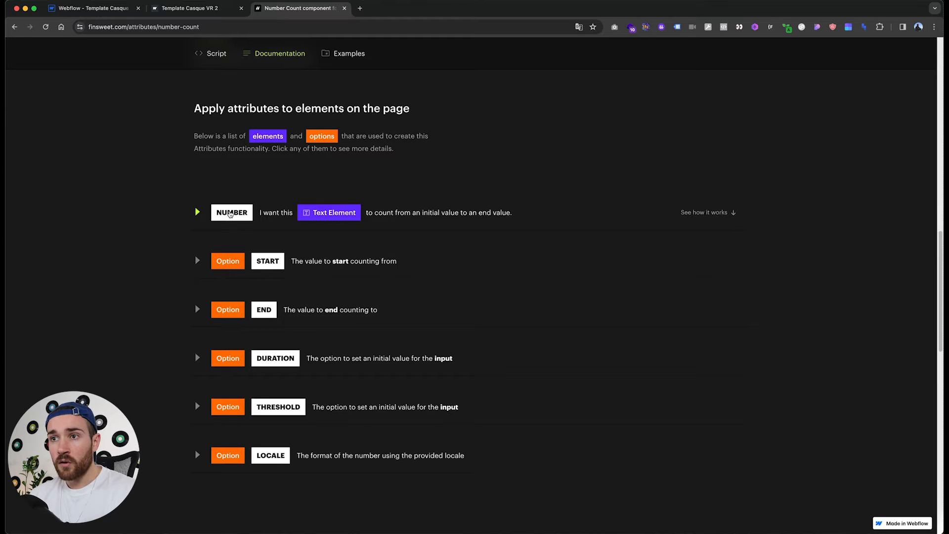
pyautogui.click(238, 214)
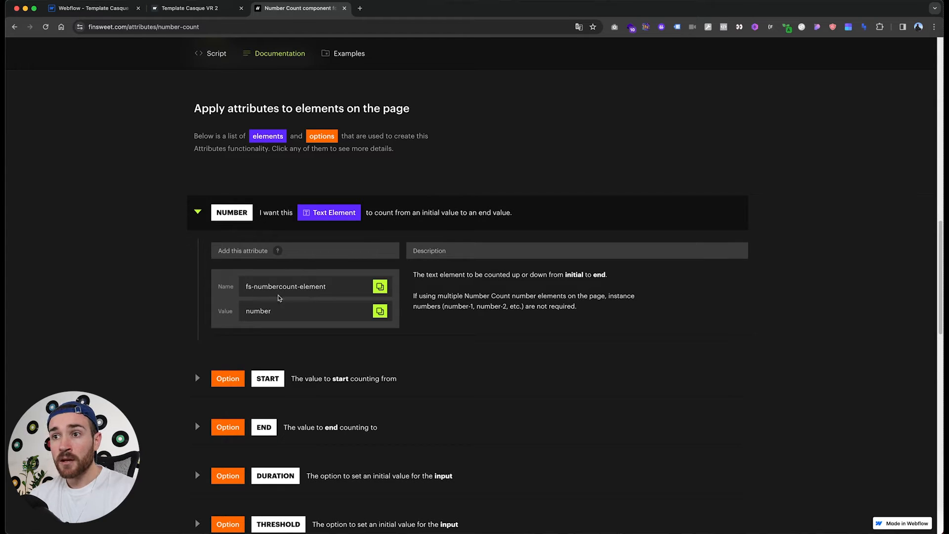
pyautogui.click(380, 286)
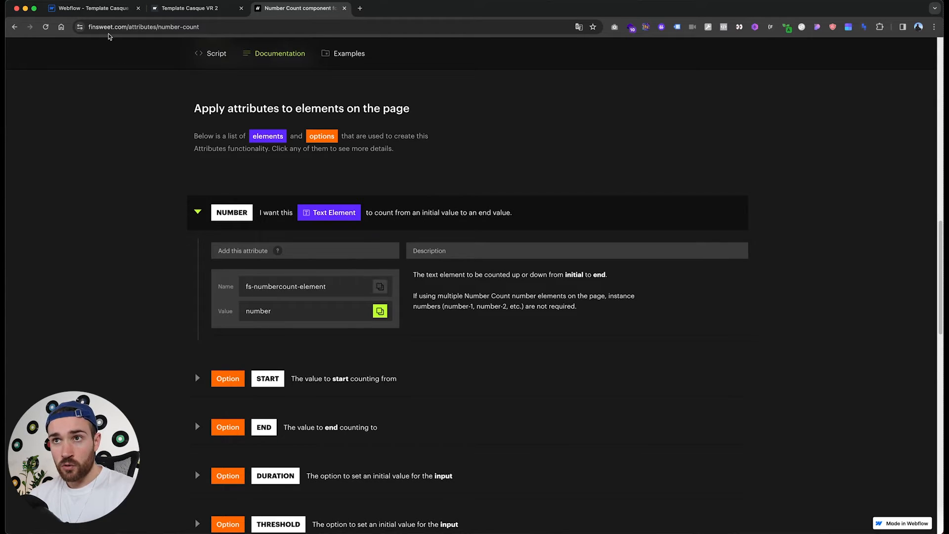
# Step: Back in Webflow, add a custom attribute named fs-numbercount-element to the "250" text span of the 250K heading
pyautogui.click(99, 9)
pyautogui.click(214, 351)
pyautogui.click(384, 358)
pyautogui.click(203, 346)
pyautogui.click(475, 351)
pyautogui.click(580, 353)
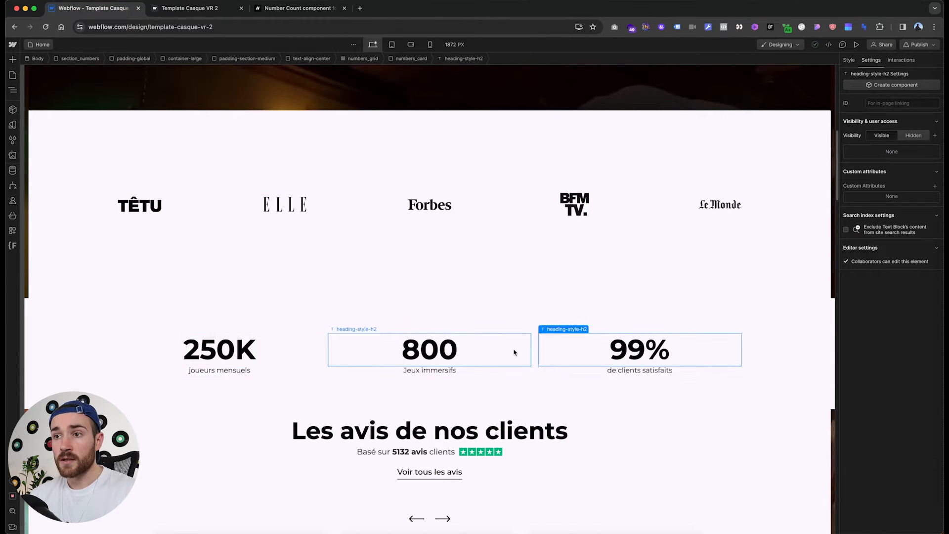
pyautogui.click(218, 347)
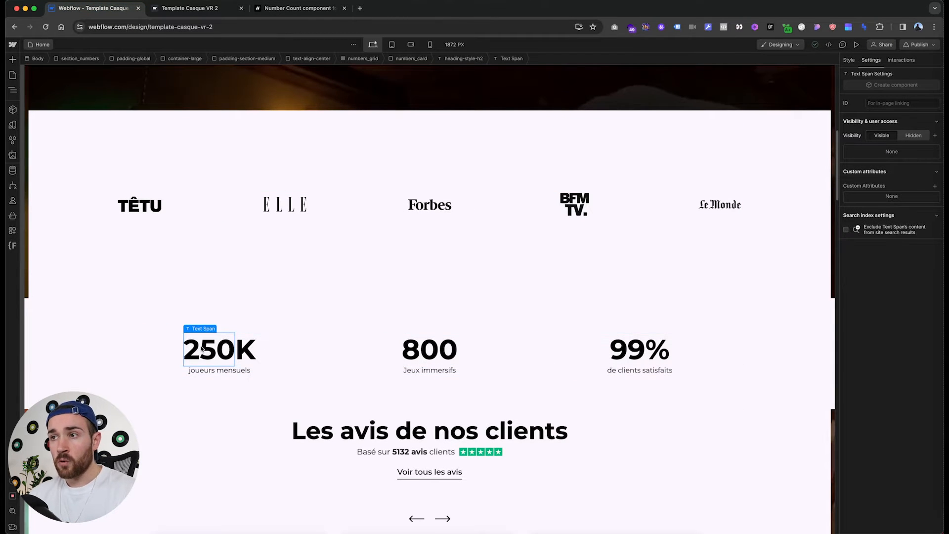
pyautogui.click(934, 187)
pyautogui.press('super+v')
# Step: Set the fs-numbercount-element attribute's value to number, as given in the Finsweet documentation, and confirm the attribute
pyautogui.click(874, 227)
pyautogui.click(277, 10)
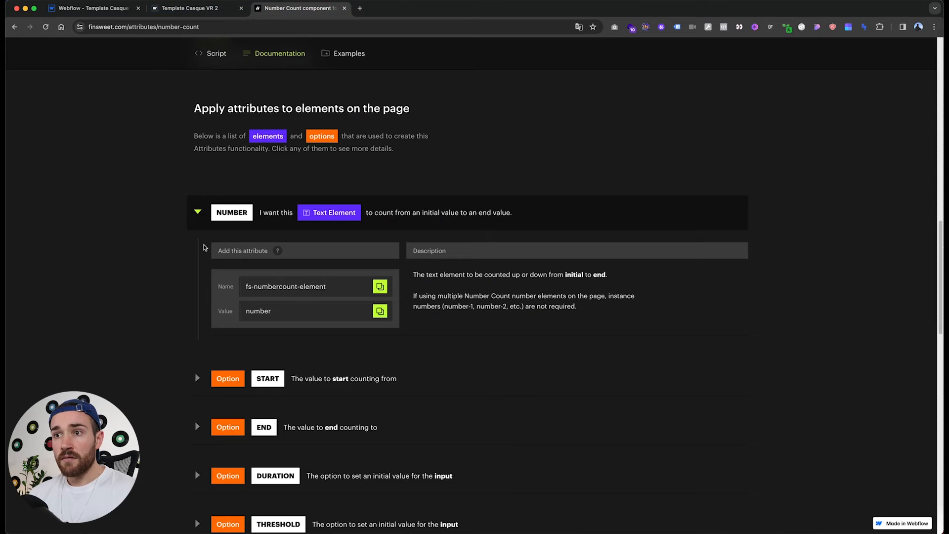
pyautogui.click(100, 14)
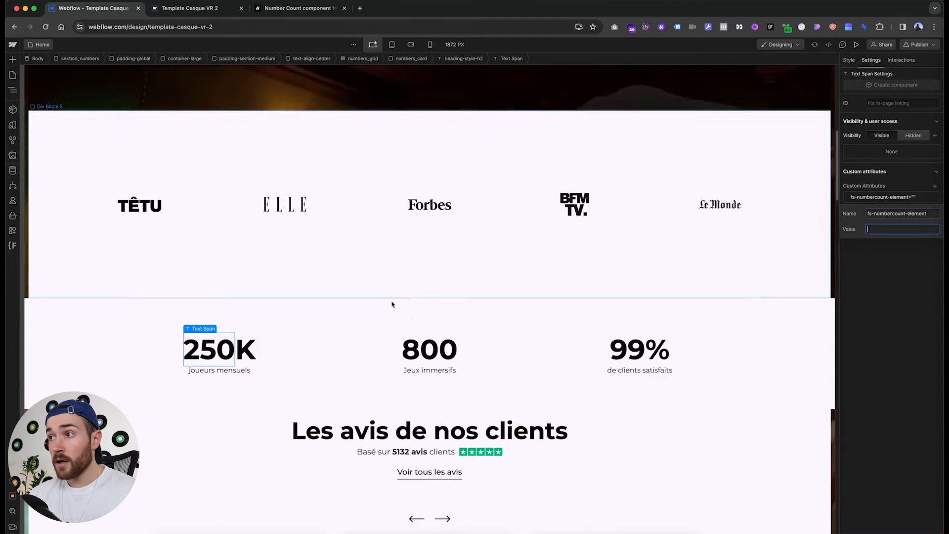
pyautogui.press('super+v')
pyautogui.press('Return')
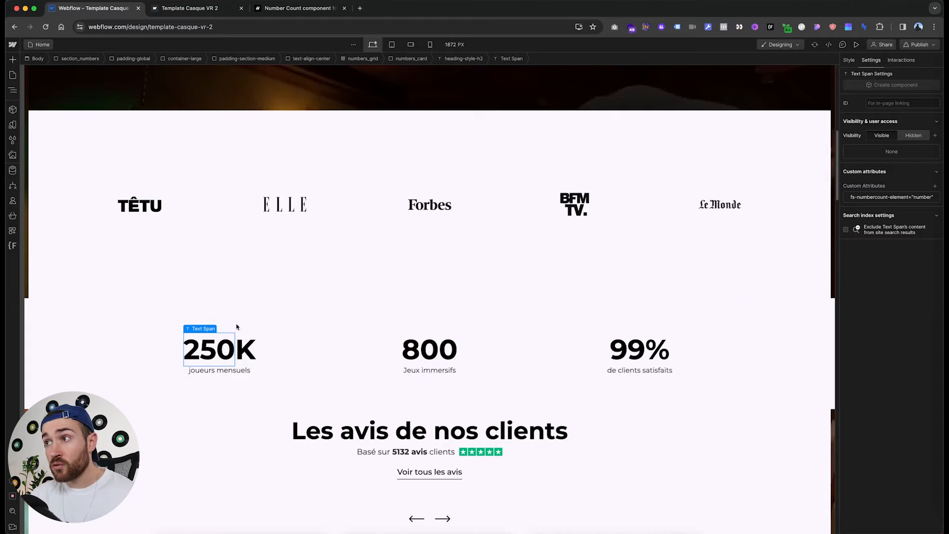
# Step: Expand the START option in the Finsweet documentation and copy the attribute name fs-numbercount-start
pyautogui.click(304, 9)
pyautogui.scroll(-1, 272, 439)
pyautogui.scroll(-2, 272, 439)
pyautogui.click(305, 269)
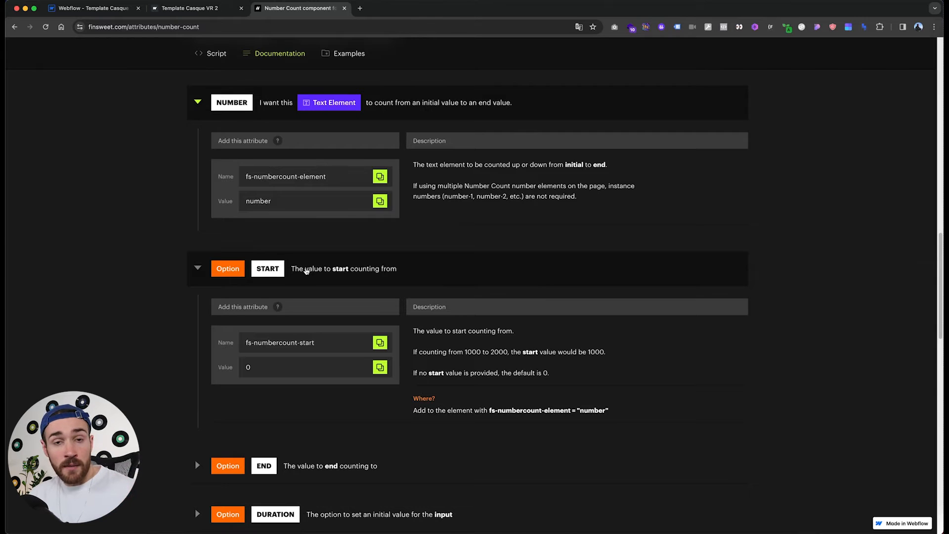
pyautogui.click(380, 343)
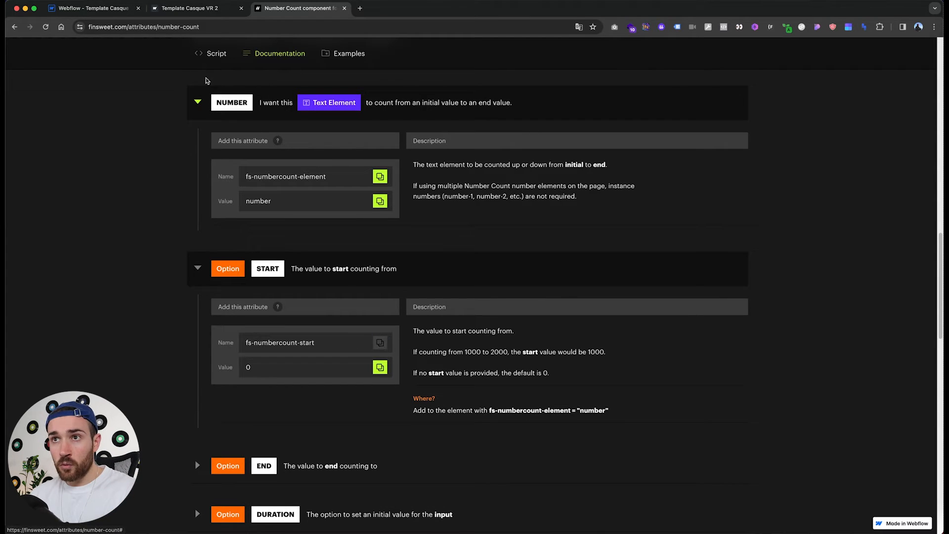
# Step: In Webflow, add the custom attribute fs-numbercount-start with value 100 to the "250" text span
pyautogui.click(106, 10)
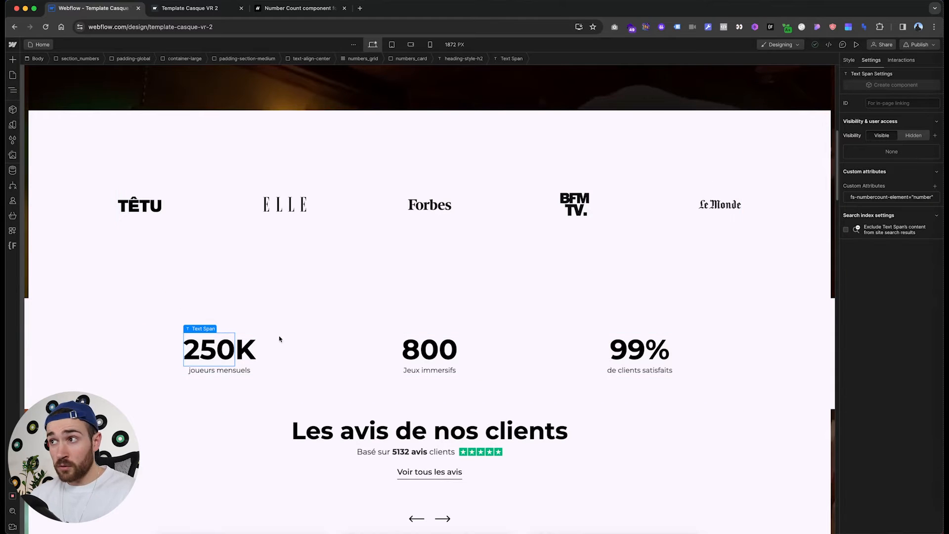
pyautogui.click(934, 187)
pyautogui.press('super+v')
pyautogui.click(892, 239)
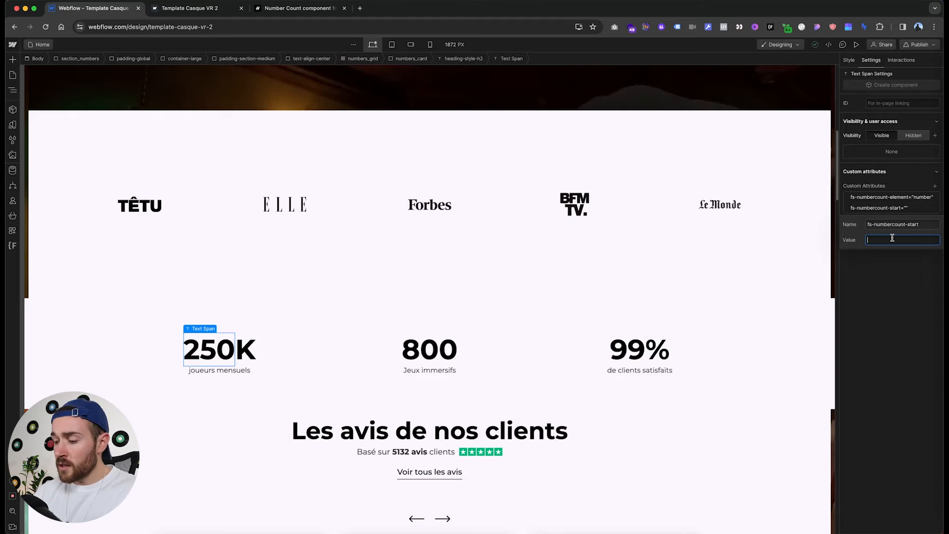
pyautogui.press('Return')
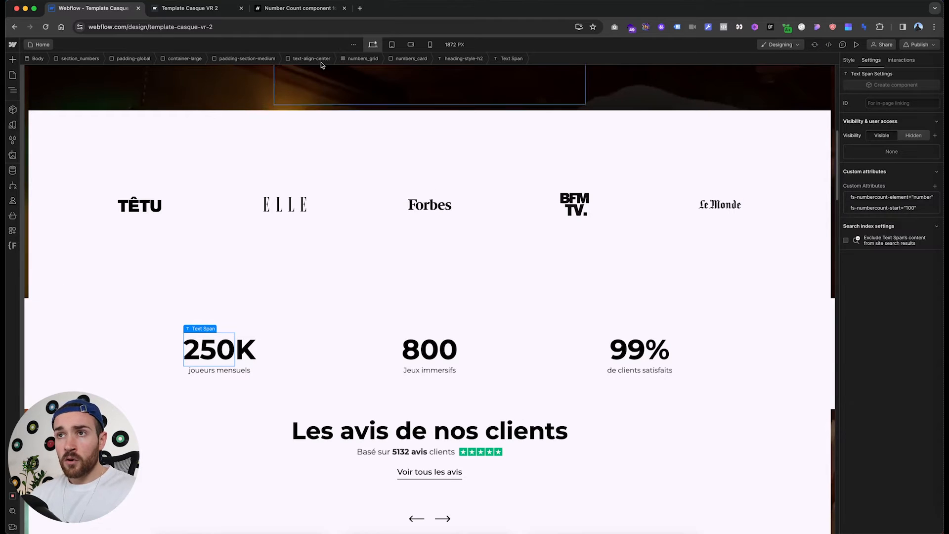
# Step: Collapse the NUMBER and START sections in the Finsweet documentation and examine how the END option works in relation to the "250" text span
pyautogui.click(285, 10)
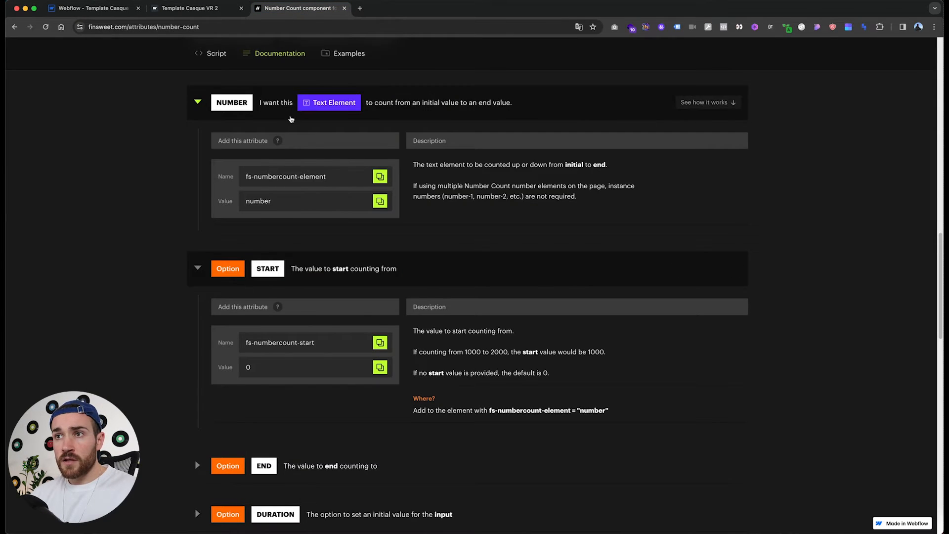
pyautogui.click(281, 110)
pyautogui.click(279, 155)
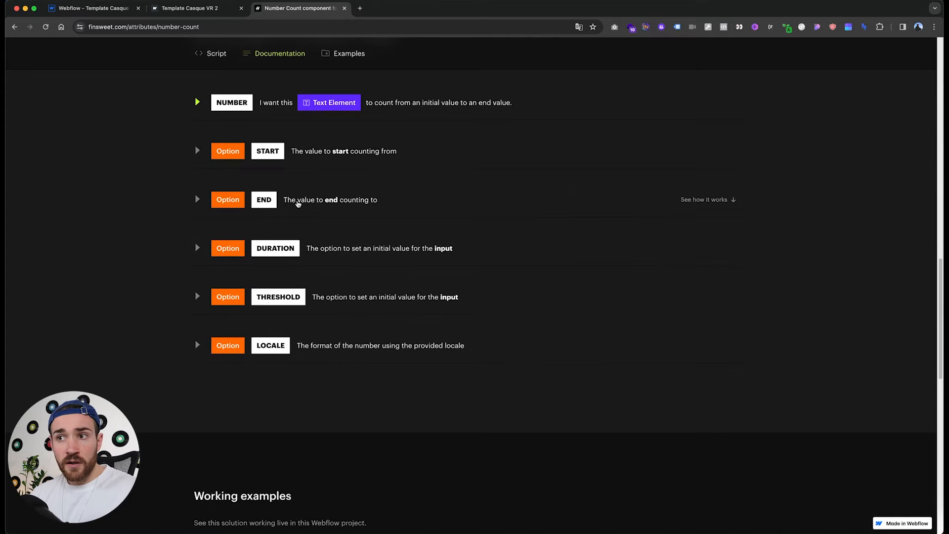
pyautogui.click(297, 203)
pyautogui.click(298, 202)
pyautogui.click(91, 8)
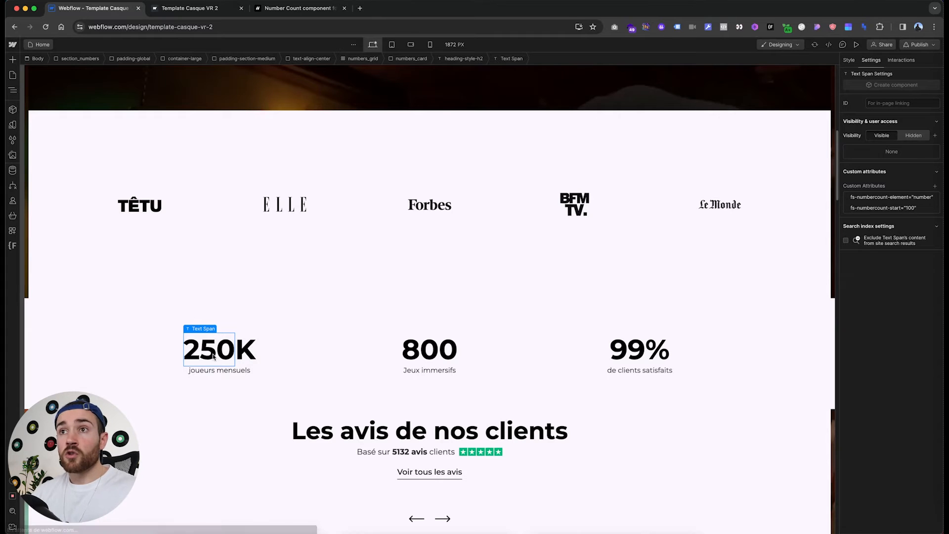
pyautogui.click(220, 10)
pyautogui.click(271, 10)
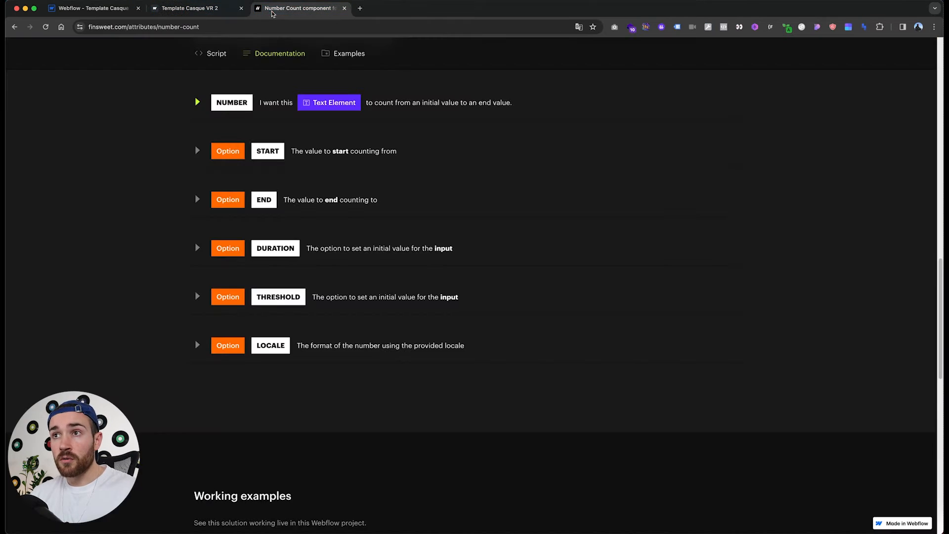
pyautogui.click(299, 202)
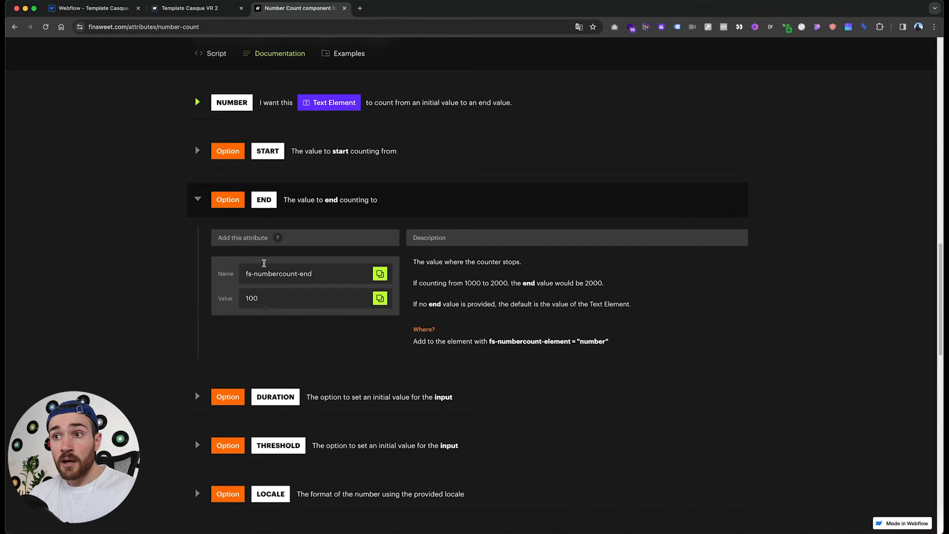
pyautogui.click(262, 202)
pyautogui.click(94, 8)
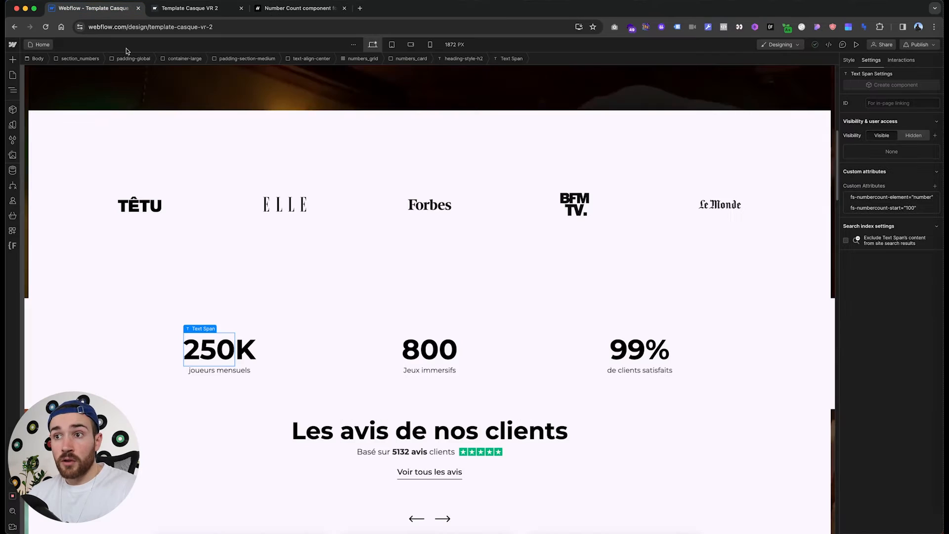
pyautogui.click(289, 9)
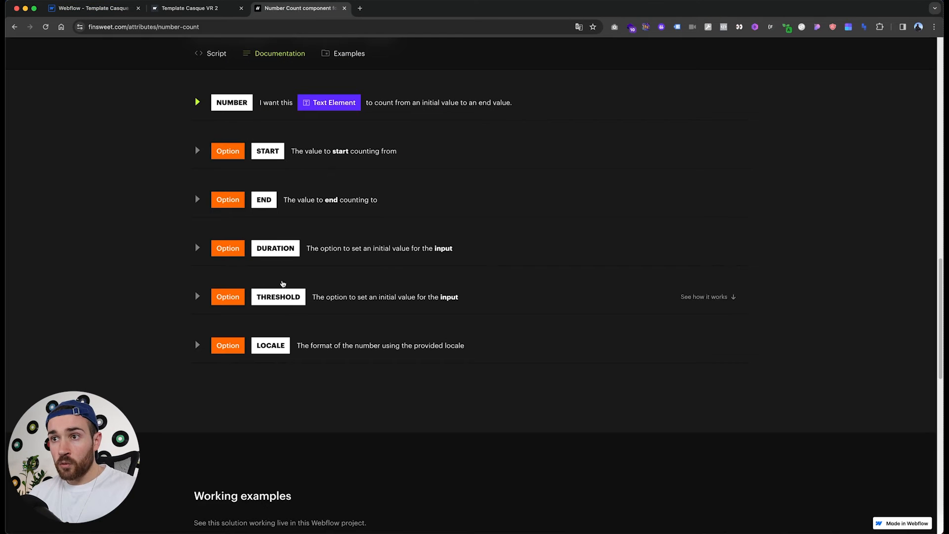
# Step: Return to Webflow and publish the site to the staging domain template-casque-vr-2.webflow.io
pyautogui.click(109, 8)
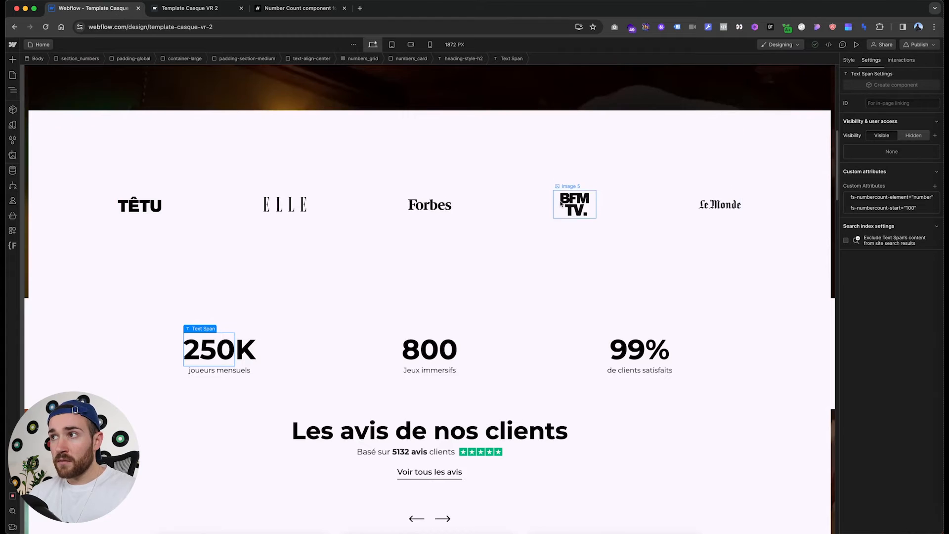
pyautogui.scroll(1, 576, 203)
pyautogui.click(919, 44)
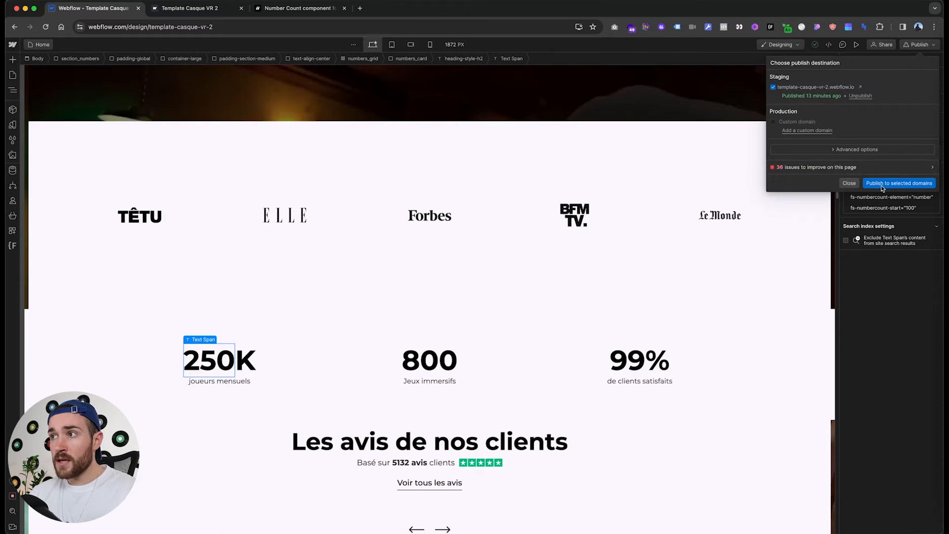
pyautogui.click(921, 183)
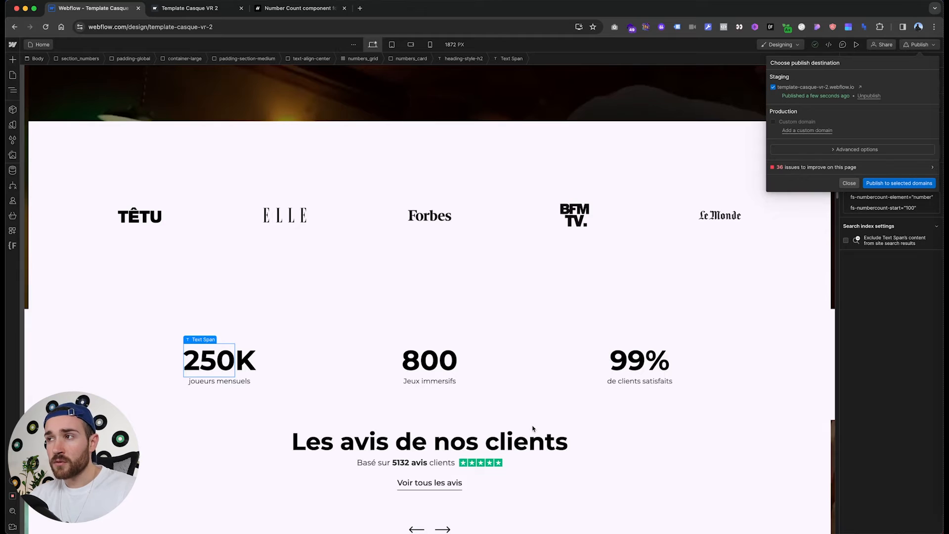
# Step: Open the published staging page and check the 250K count animation in the statistics section, reloading the page to replay it
pyautogui.click(860, 88)
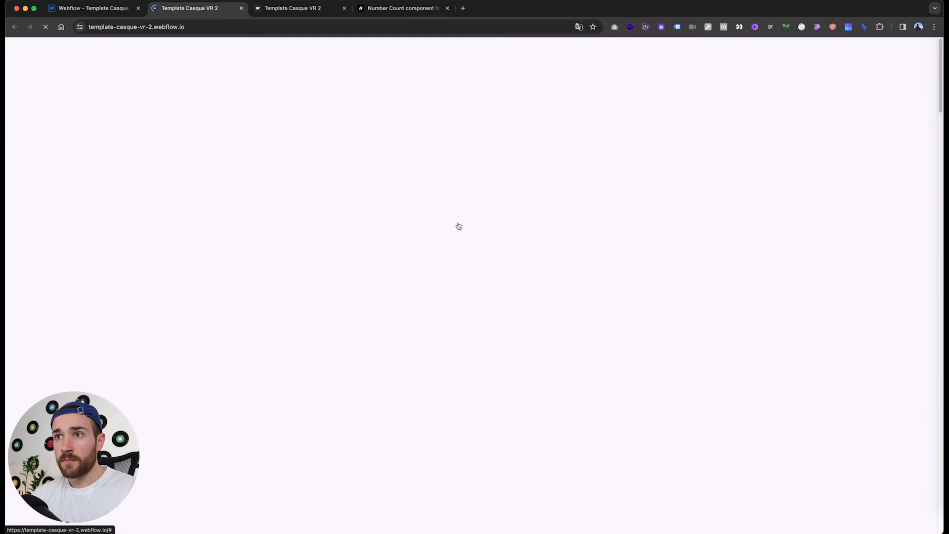
pyautogui.scroll(-5, 449, 277)
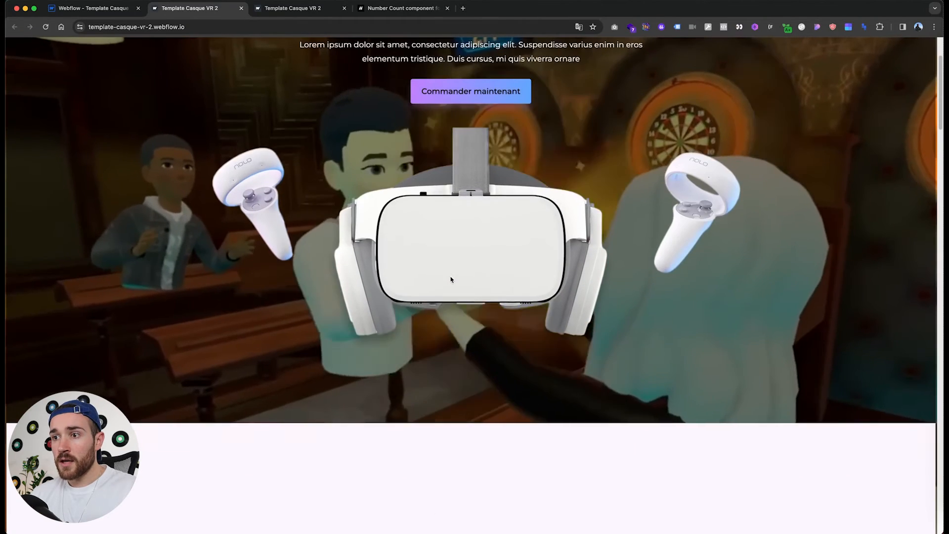
pyautogui.scroll(-5, 448, 292)
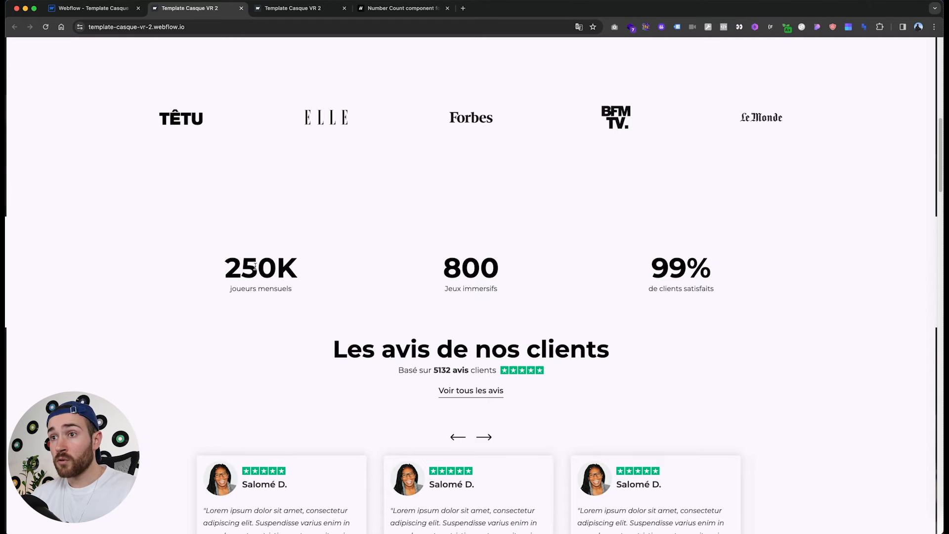
pyautogui.scroll(10, 292, 282)
pyautogui.click(45, 26)
pyautogui.scroll(-6, 406, 233)
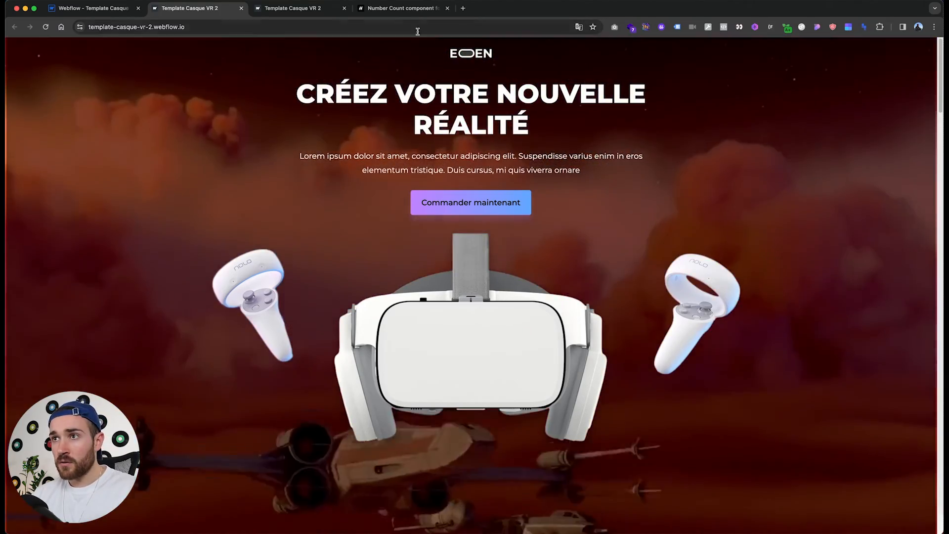
# Step: Expand the THRESHOLD option in the Finsweet documentation, read its description and copy the attribute name fs-numbercount-threshold
pyautogui.click(400, 12)
pyautogui.click(288, 298)
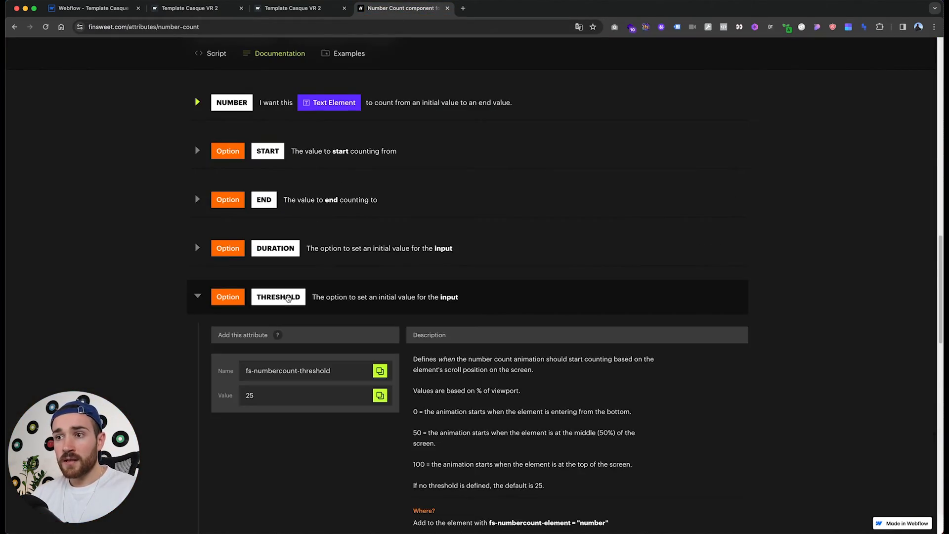
pyautogui.scroll(-4, 326, 360)
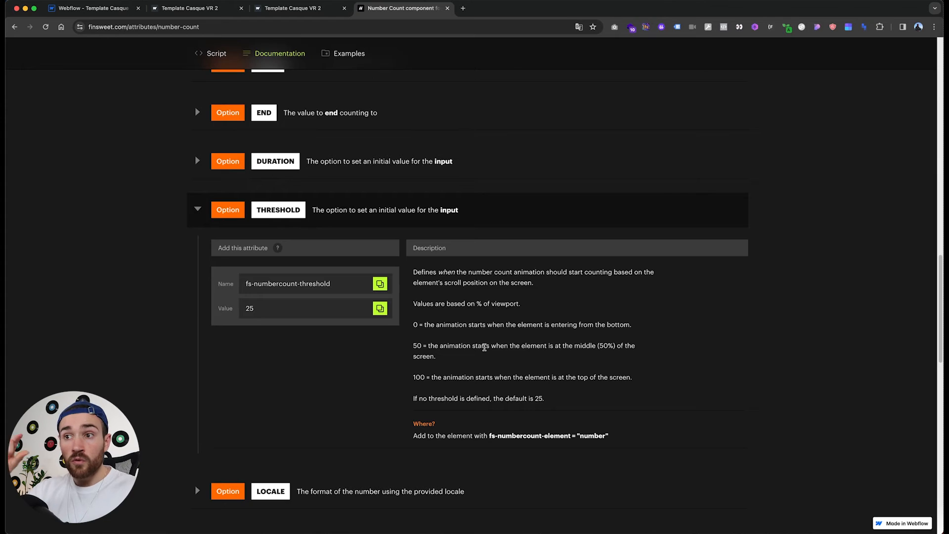
pyautogui.click(380, 283)
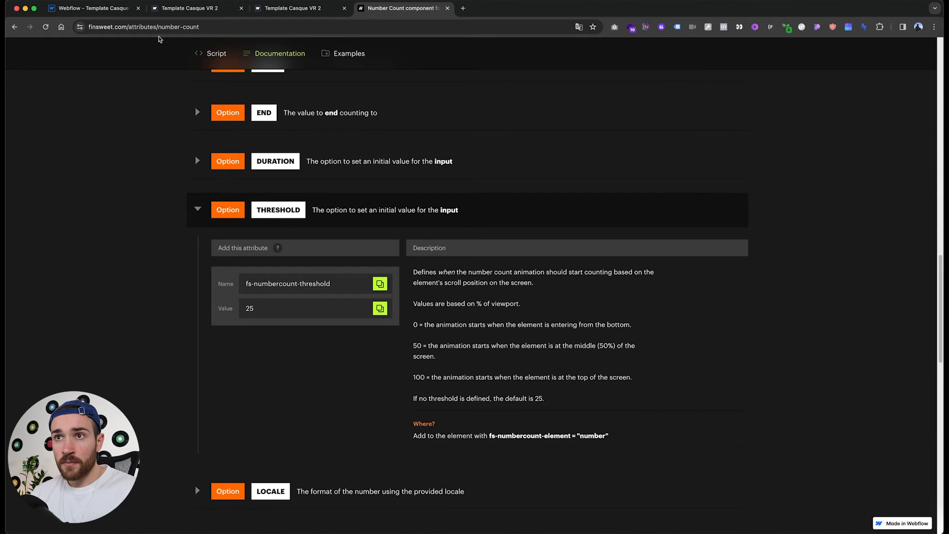
# Step: In Webflow, add the custom attribute fs-numbercount-threshold with value 0 to the "250" text span
pyautogui.press('super+1')
pyautogui.click(205, 360)
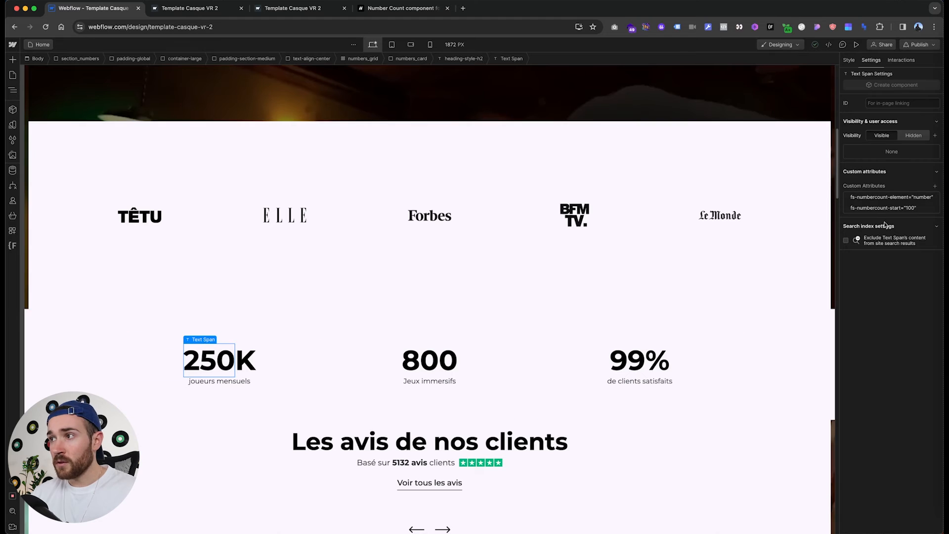
pyautogui.click(934, 185)
pyautogui.press('super+v')
pyautogui.click(887, 250)
pyautogui.click(865, 289)
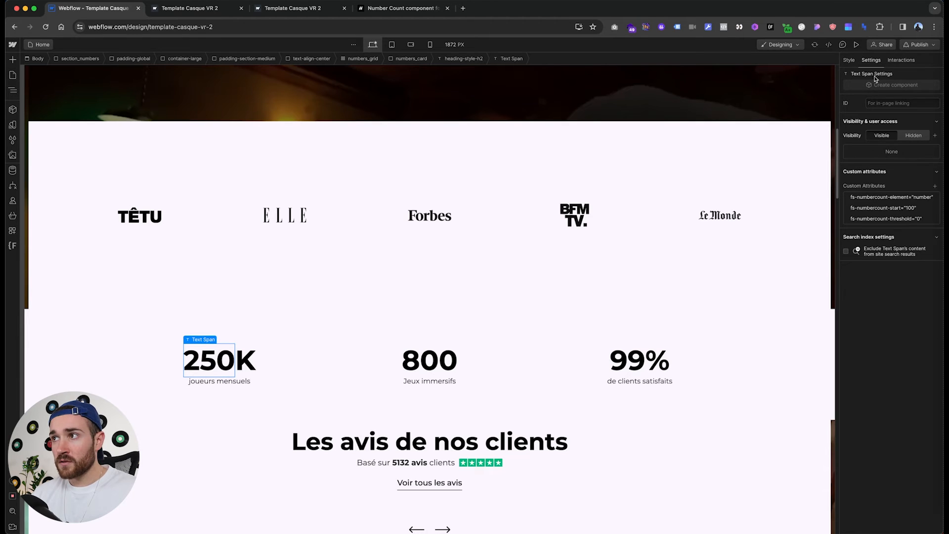
# Step: Publish the threshold change to the staging domain and check the 250K counter on the live page
pyautogui.click(915, 48)
pyautogui.click(902, 183)
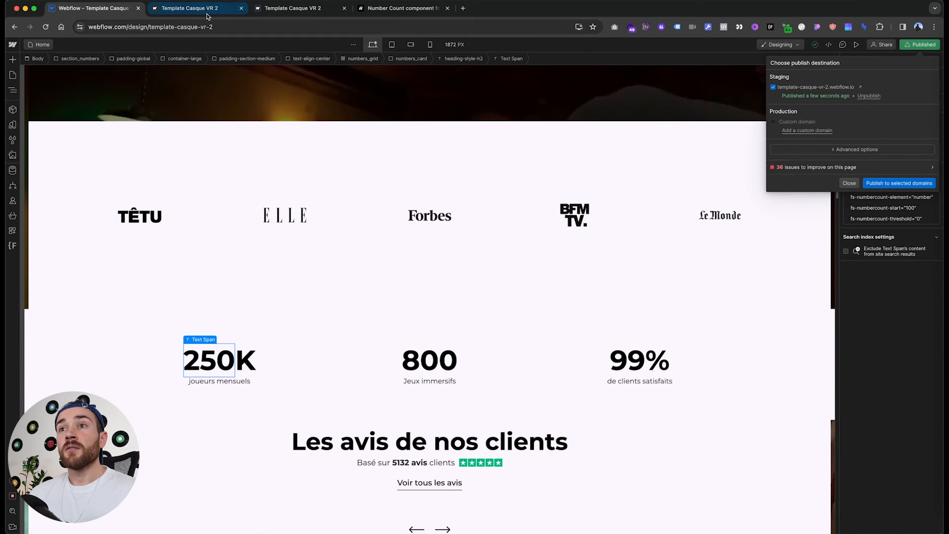
pyautogui.press('super+2')
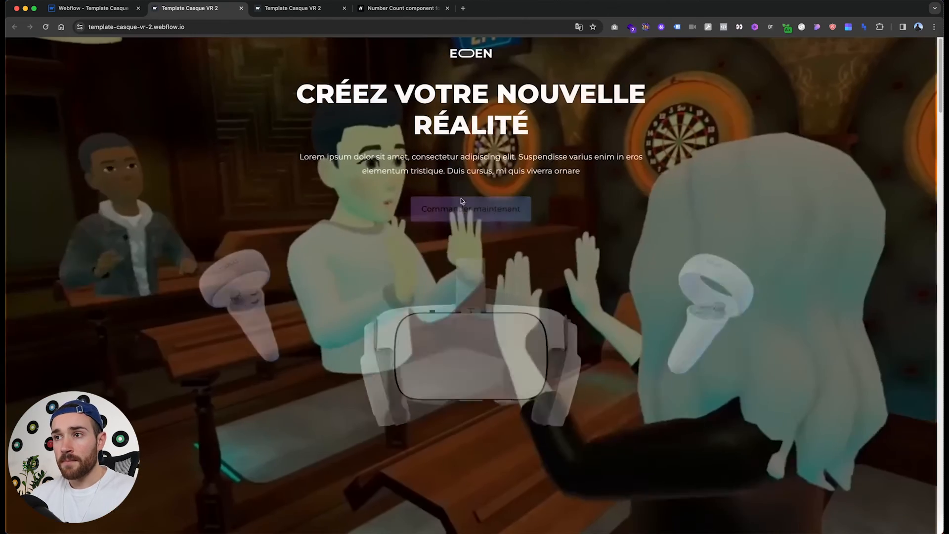
pyautogui.scroll(-4, 501, 268)
pyautogui.scroll(-5, 489, 277)
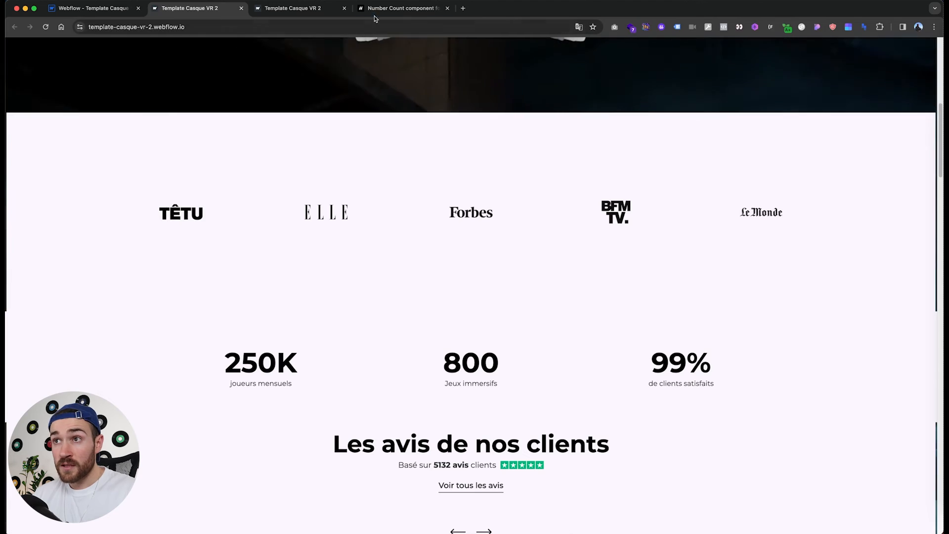
# Step: In the Finsweet documentation, collapse THRESHOLD, expand the DURATION option and copy the attribute name fs-numbercount-duration
pyautogui.click(377, 12)
pyautogui.click(288, 204)
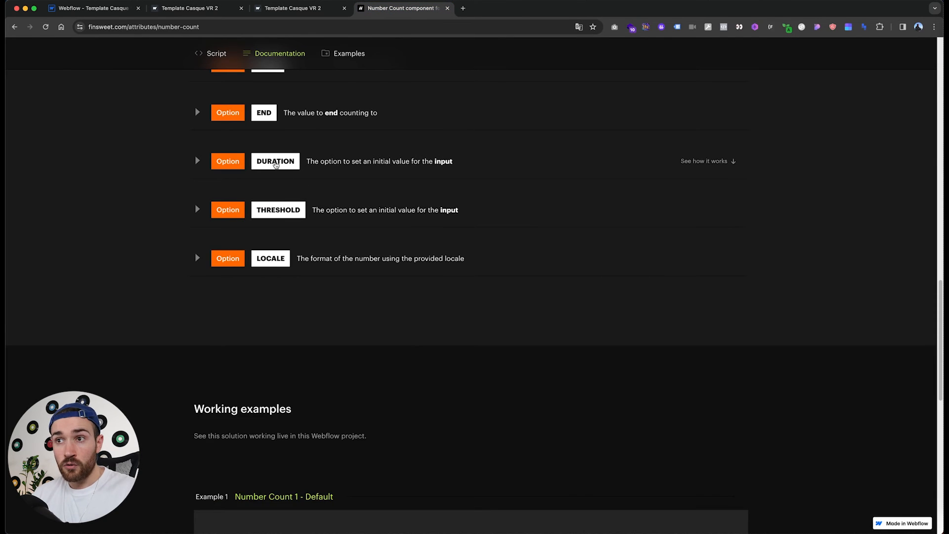
pyautogui.click(275, 164)
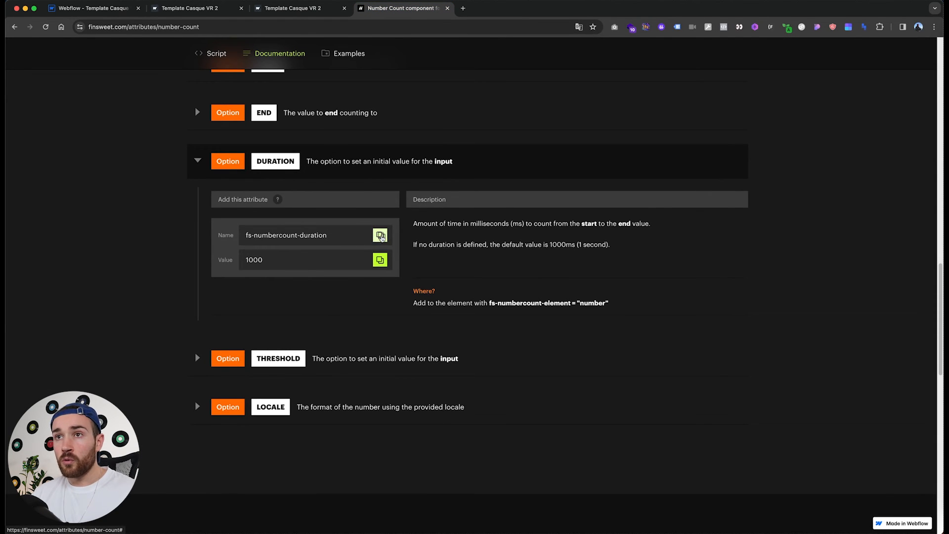
pyautogui.click(379, 235)
# Step: In Webflow, add the custom attribute fs-numbercount-duration with value 2000 to the "250" text span
pyautogui.click(110, 9)
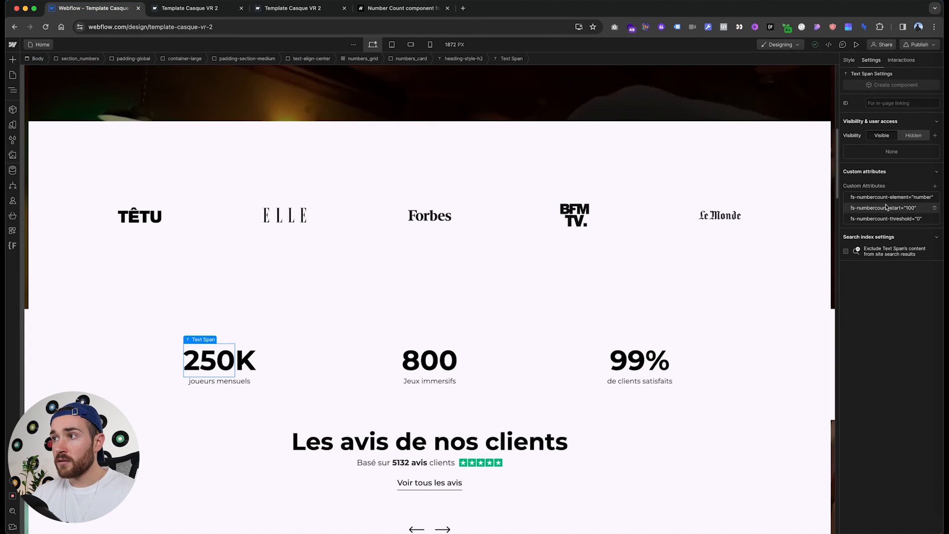
pyautogui.click(935, 188)
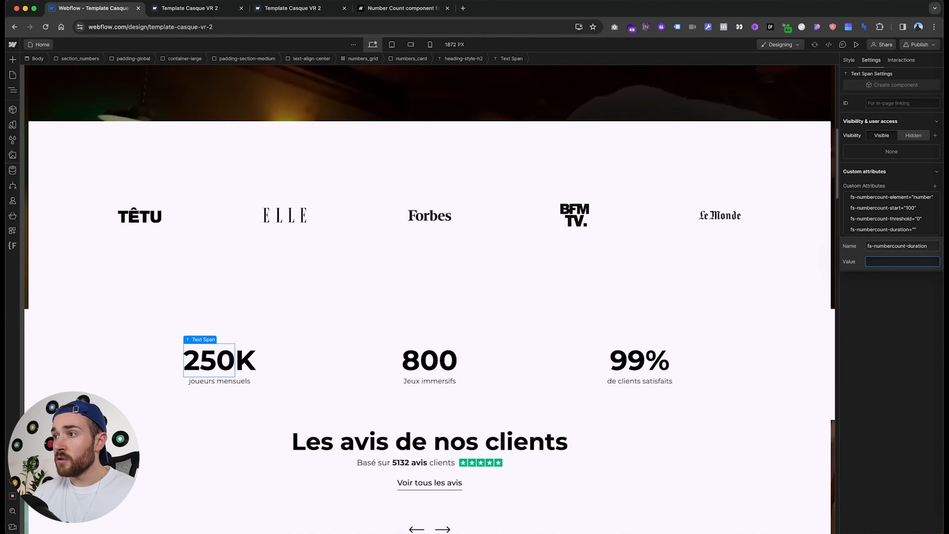
pyautogui.click(879, 296)
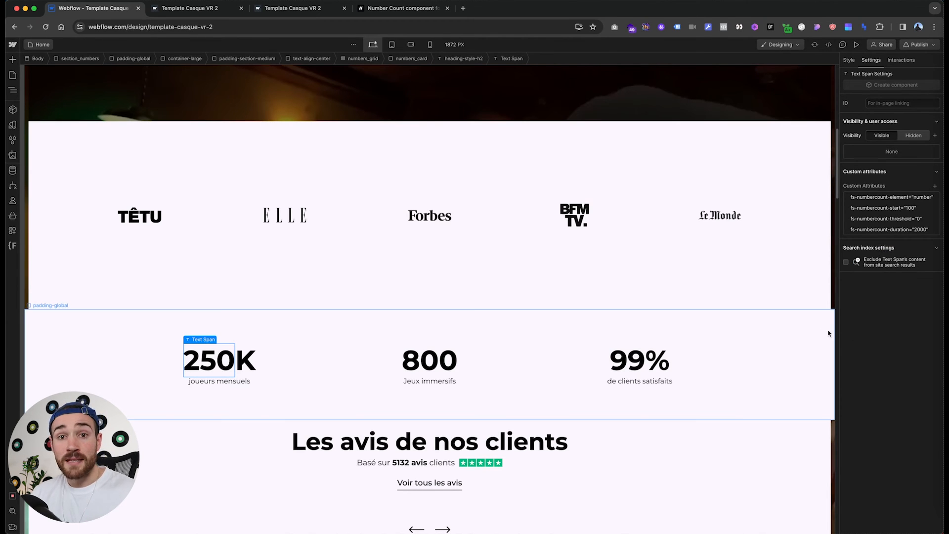
# Step: Publish the duration change to the staging domain, then reload the live page and watch the 250K counter animate
pyautogui.click(930, 45)
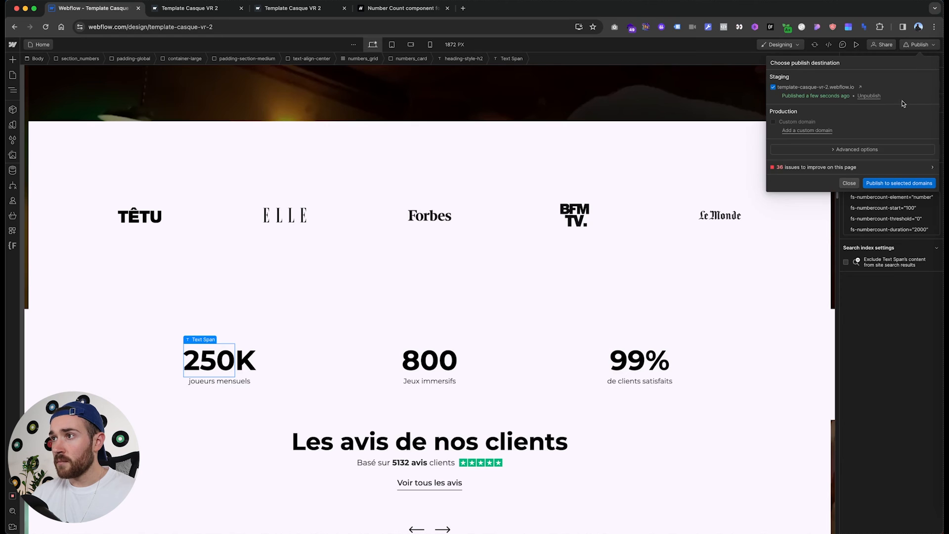
pyautogui.click(900, 183)
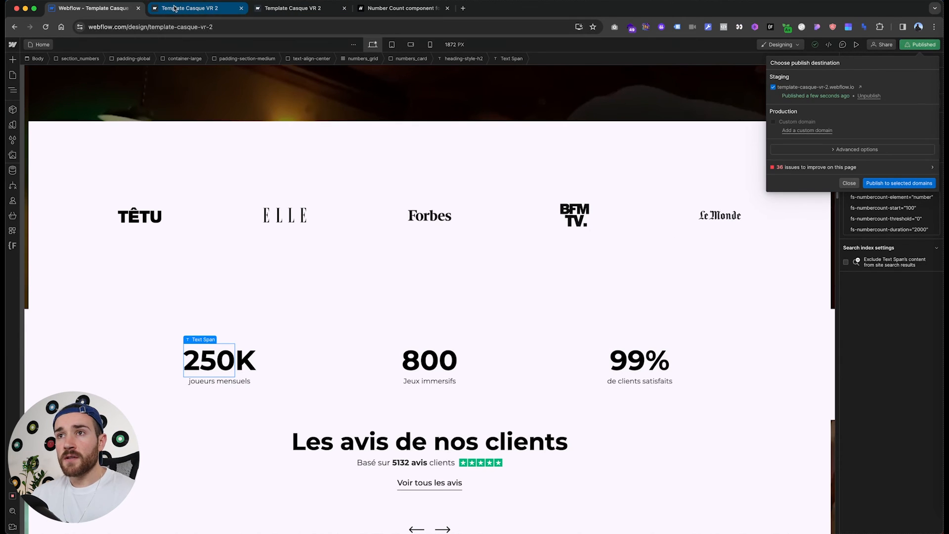
pyautogui.click(173, 8)
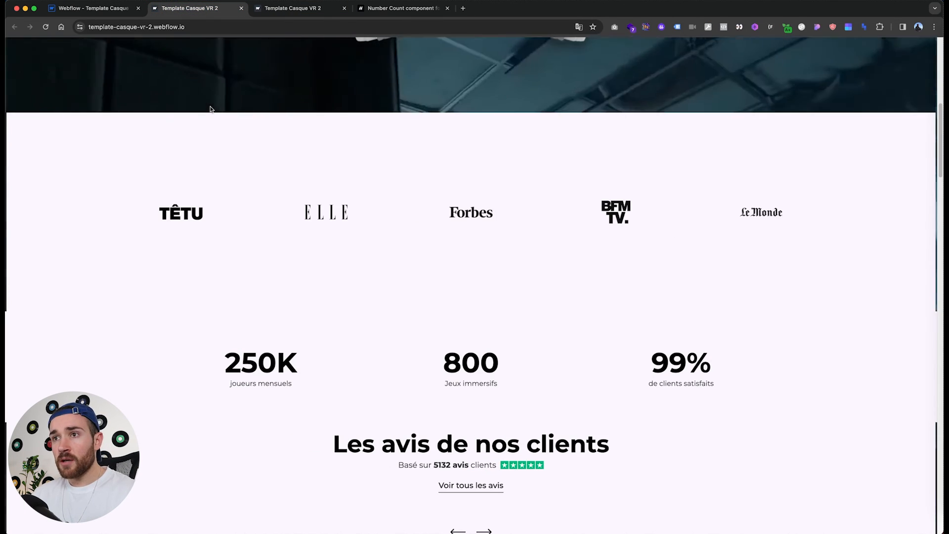
pyautogui.scroll(10, 252, 199)
pyautogui.press('super+r')
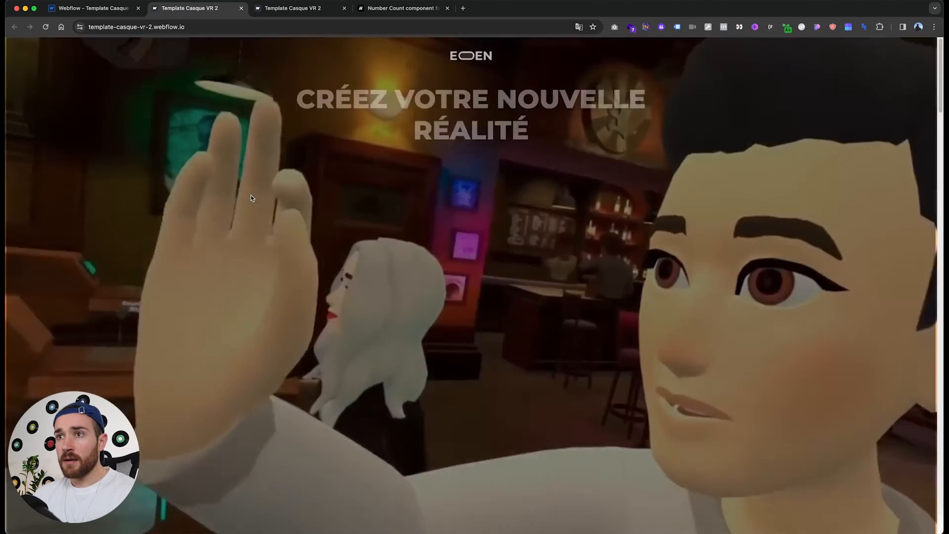
pyautogui.scroll(-10, 576, 180)
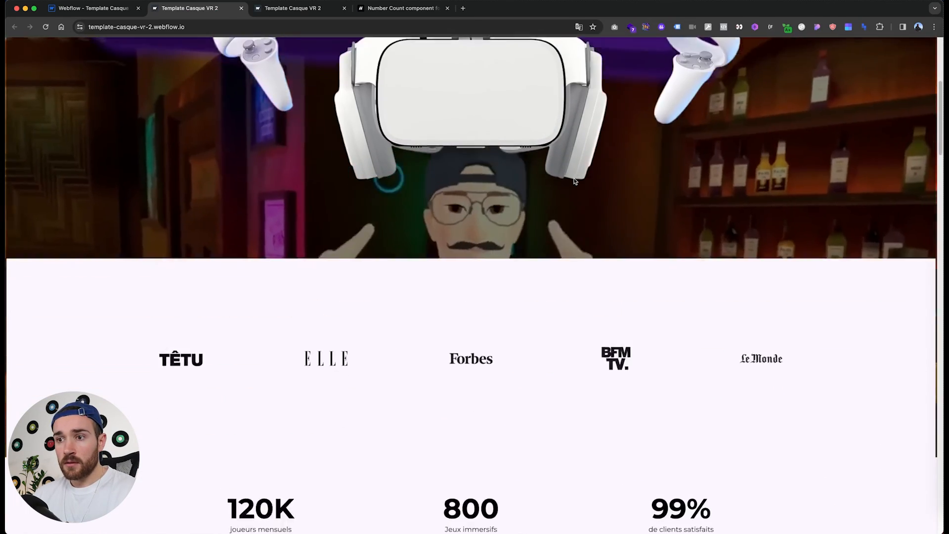
pyautogui.scroll(-2, 575, 181)
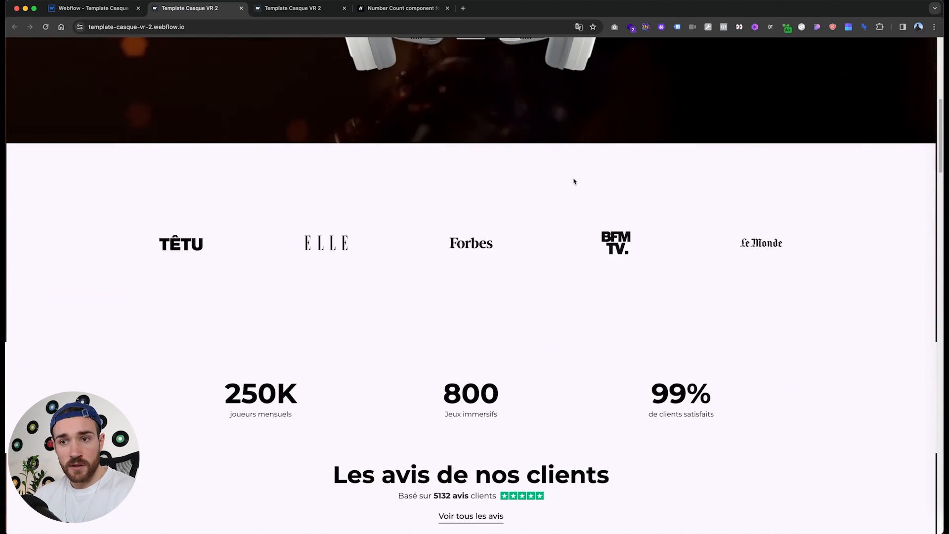